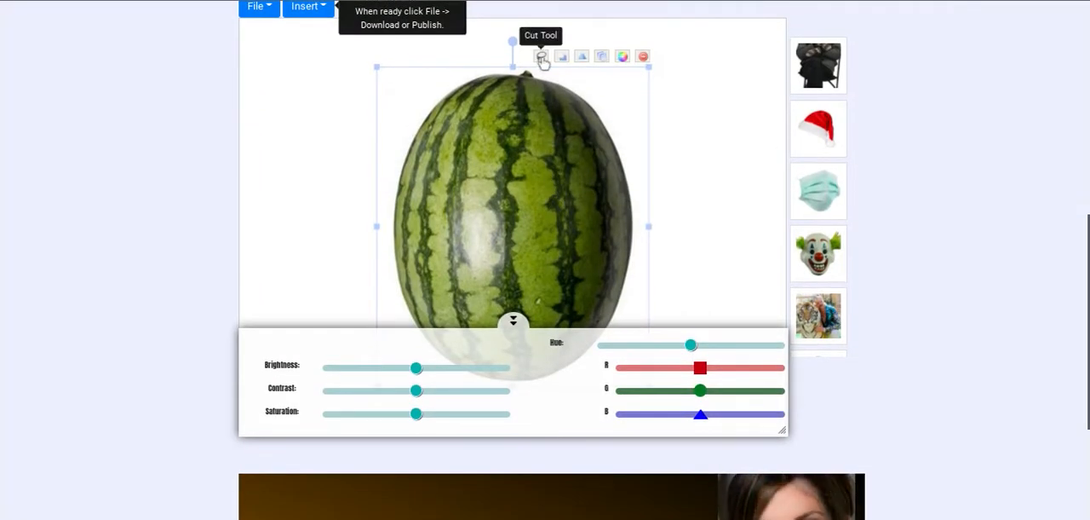
- Cut the watermelon out of its background by tracing a closed path around its outline with the Cut Tool
click(540, 56)
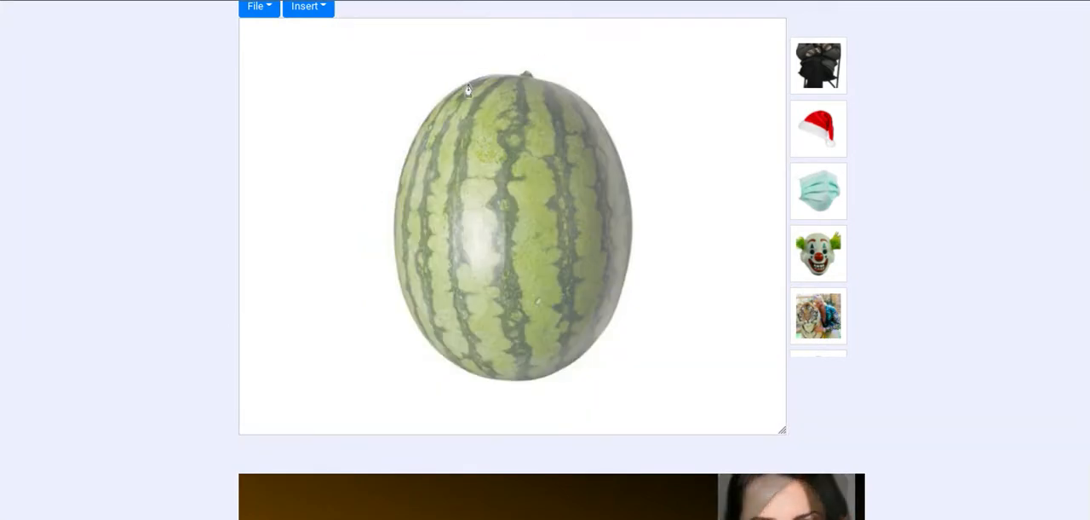
mouse_move(402, 173)
mouse_down()
mouse_move(388, 236)
mouse_move(396, 324)
mouse_move(460, 379)
mouse_up()
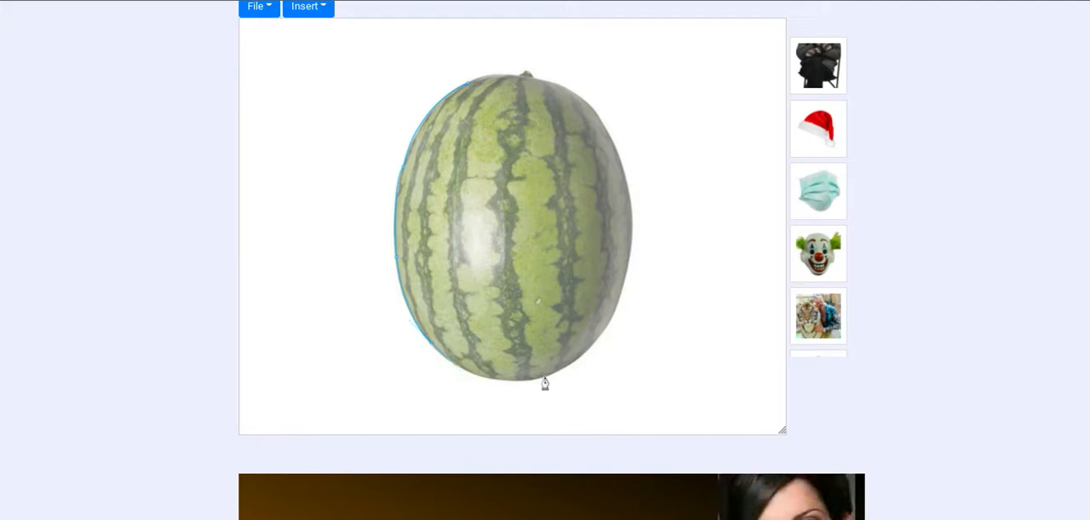
drag(579, 361, 668, 311)
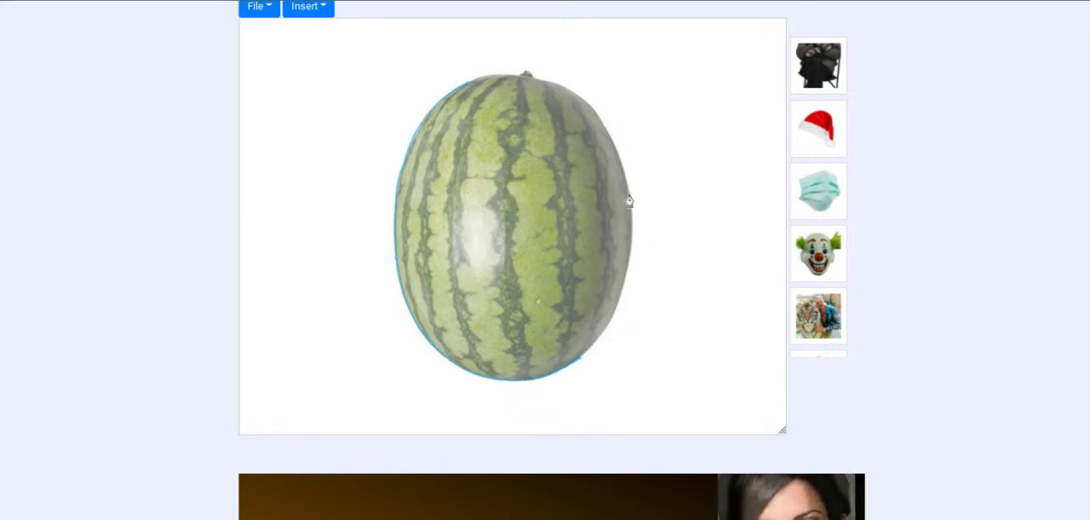
drag(629, 201, 622, 70)
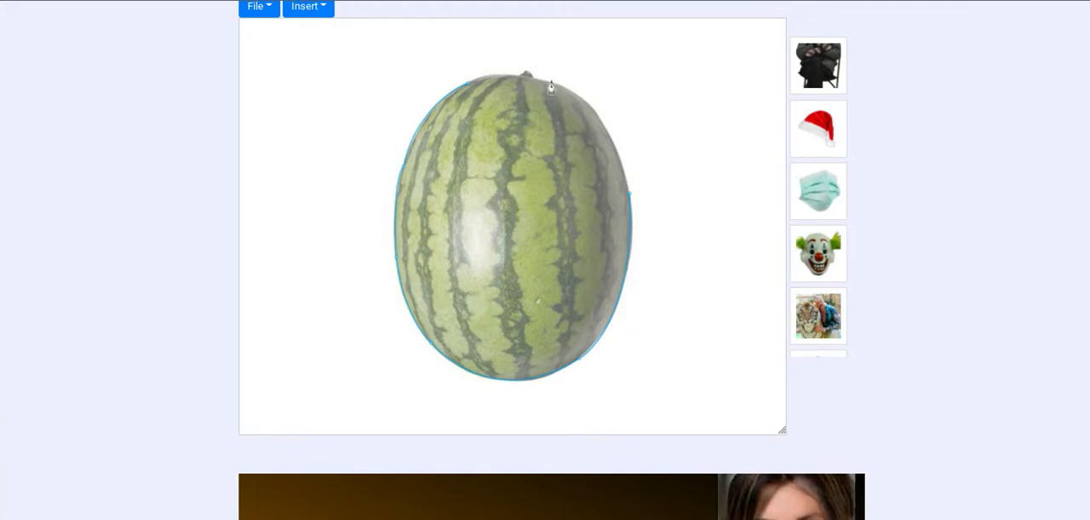
drag(551, 83, 482, 95)
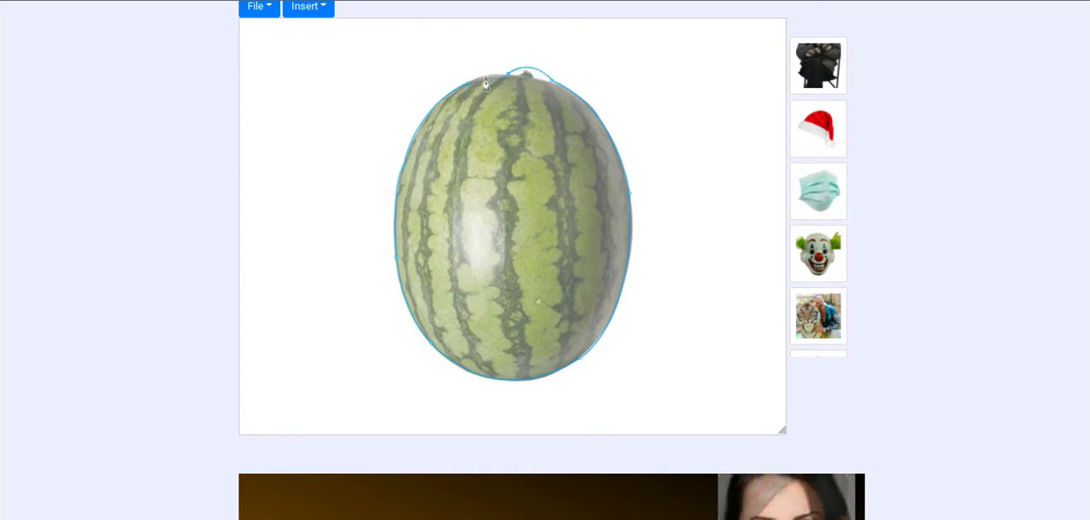
click(472, 86)
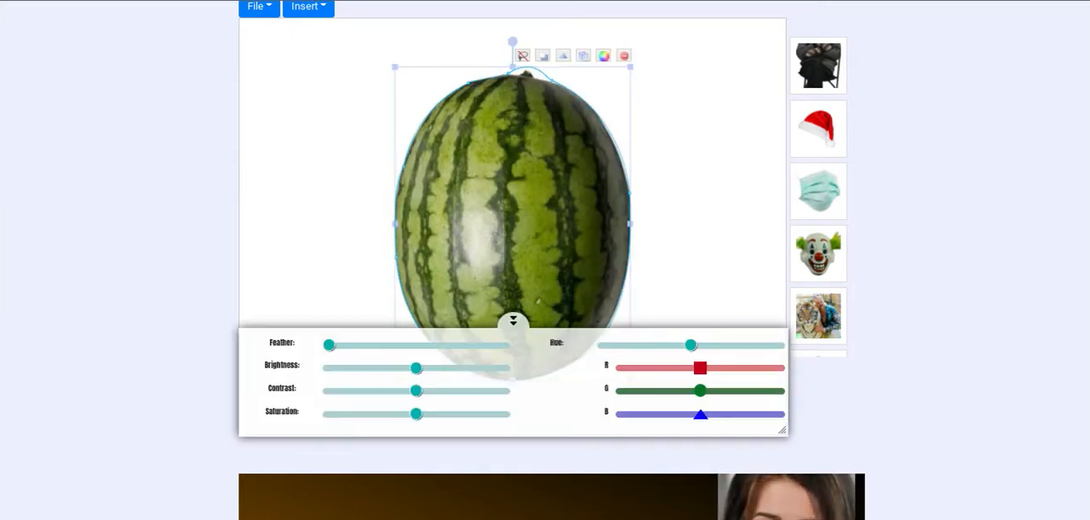
- Move the watermelon cutout to the canvas's lower-right corner and shrink it slightly
drag(511, 114, 695, 225)
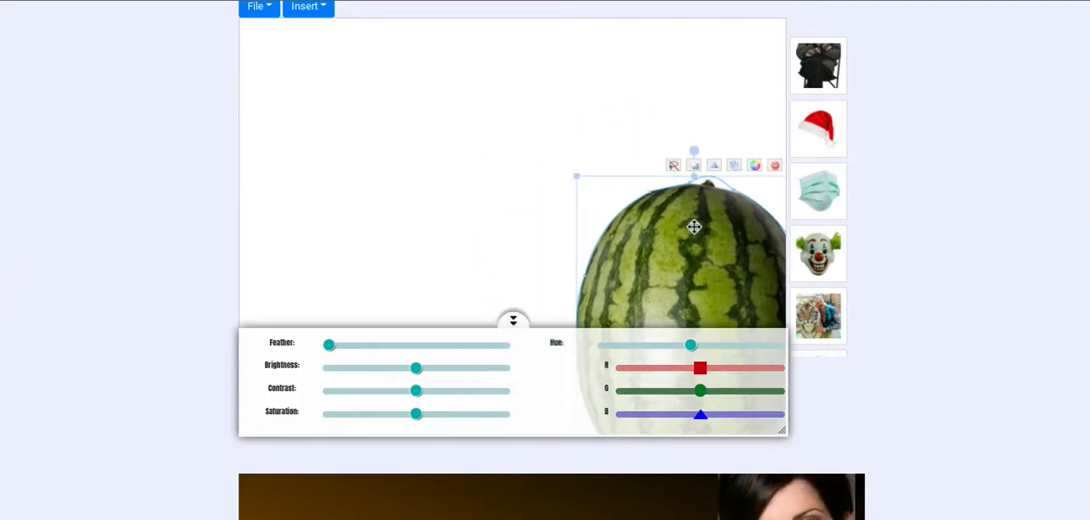
drag(580, 178, 649, 240)
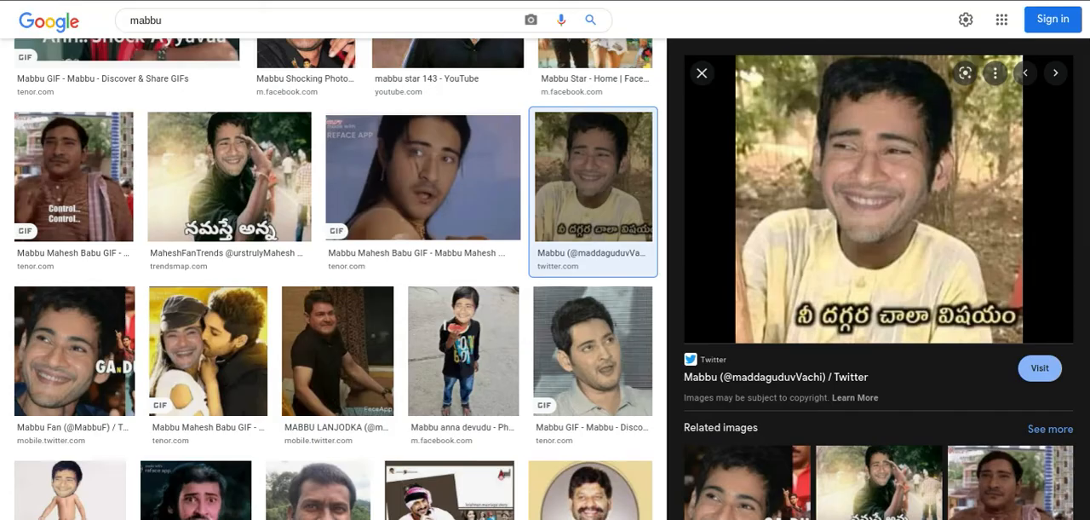
- Add the smiling man's meme picture to the canvas, collapse the adjustment sliders, and enlarge and reposition the picture
drag(877, 135, 545, 98)
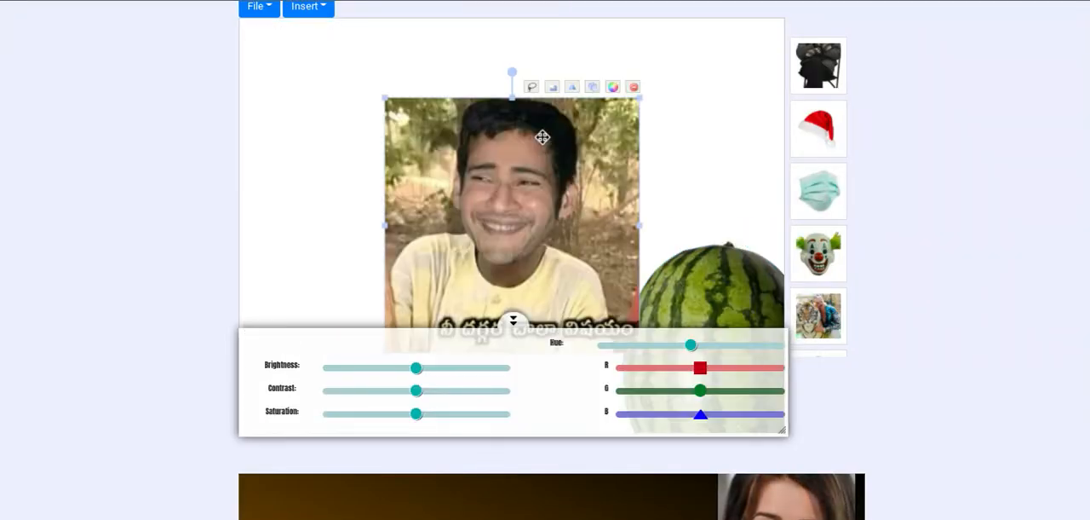
scroll(557, 177, up, 1)
scroll(558, 176, down, 1)
scroll(558, 177, down, 1)
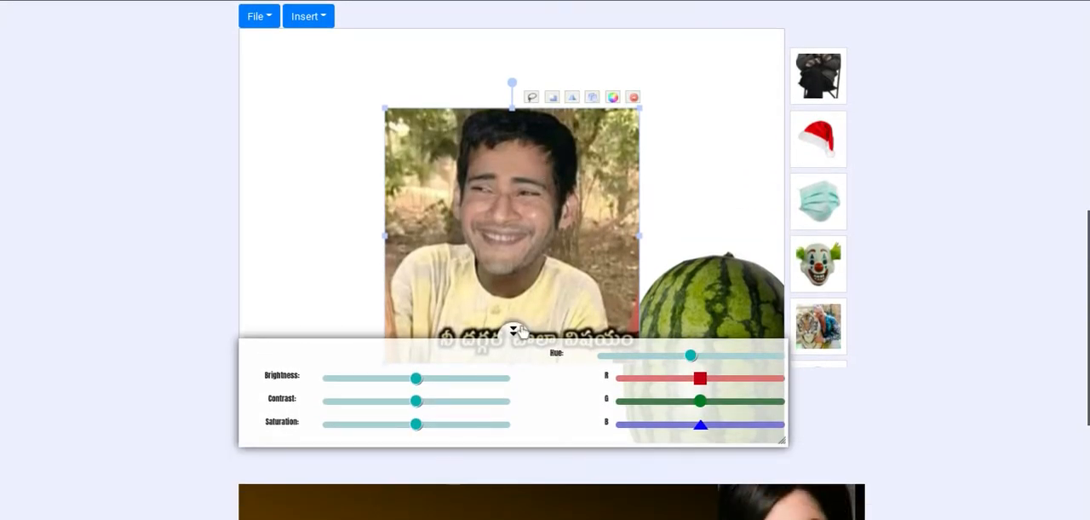
click(513, 330)
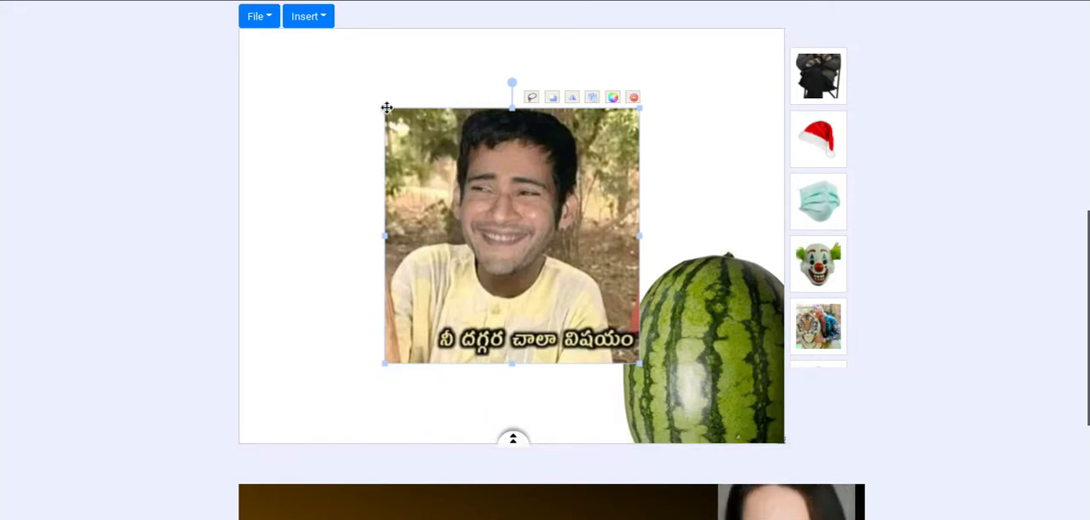
drag(387, 107, 289, 31)
drag(511, 173, 536, 267)
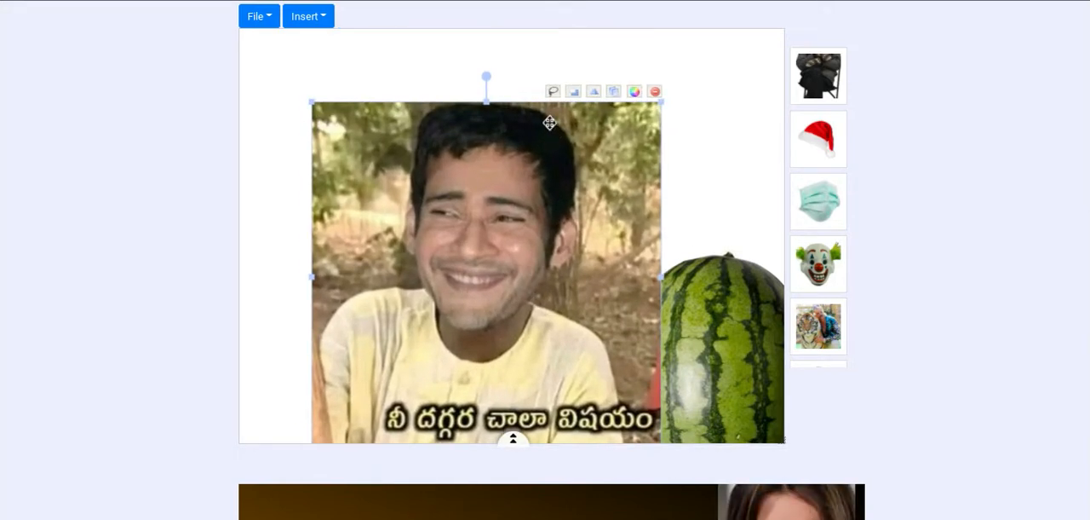
click(553, 91)
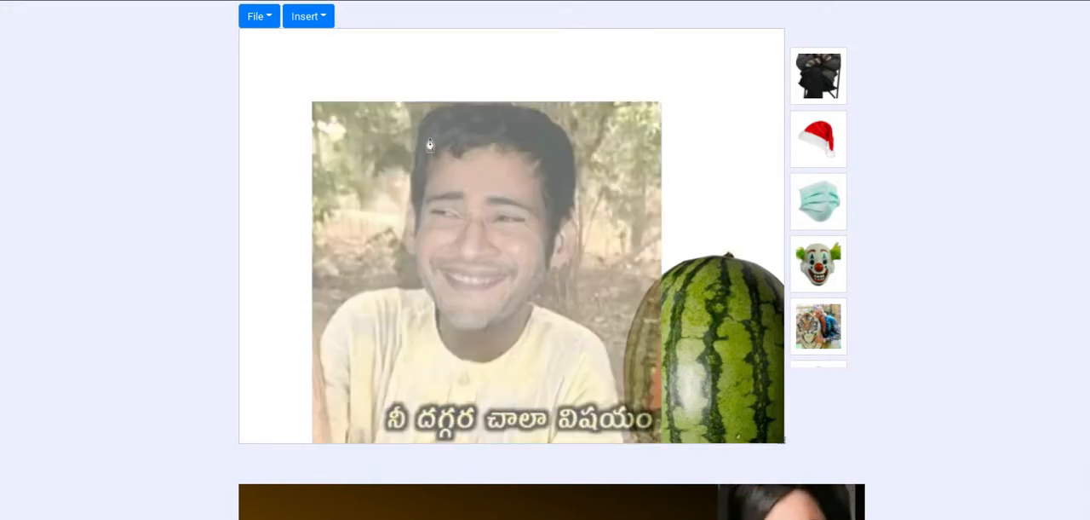
drag(417, 156, 415, 191)
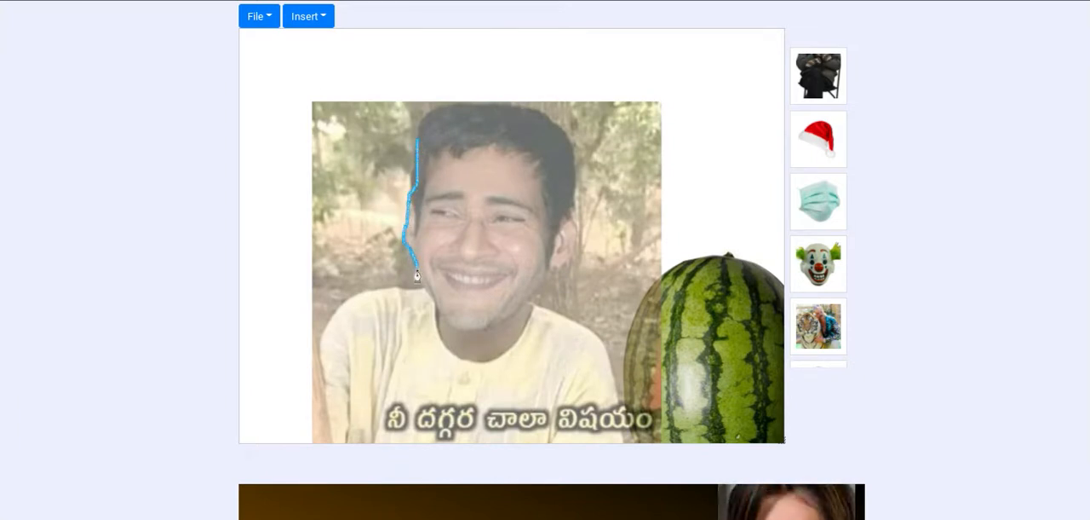
drag(416, 274, 420, 292)
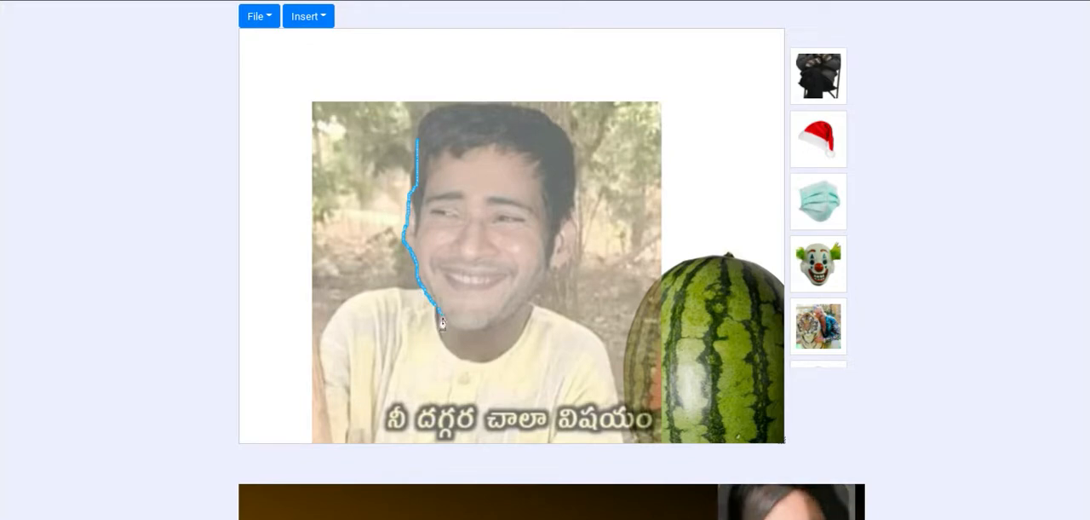
mouse_move(446, 330)
mouse_down()
mouse_move(480, 349)
mouse_move(492, 337)
mouse_up()
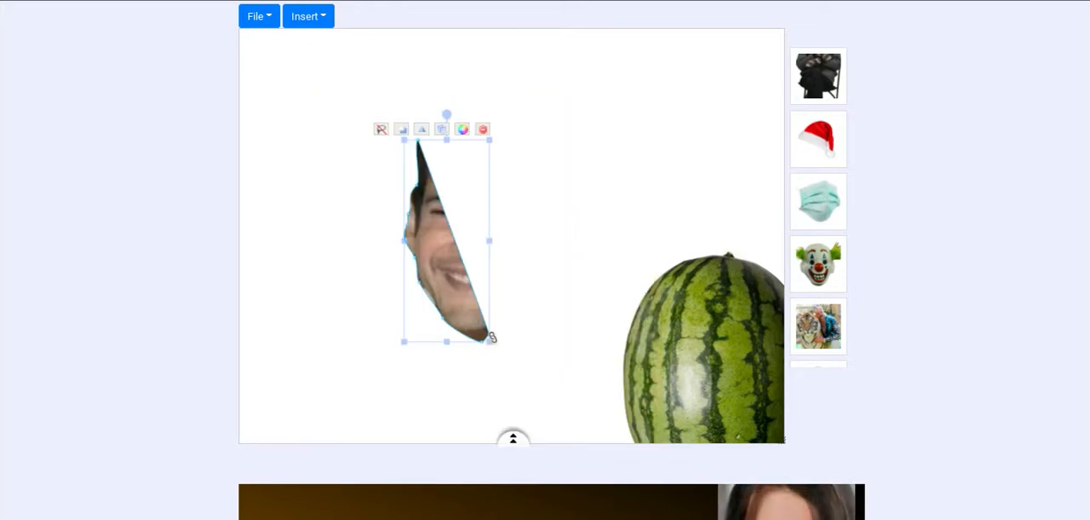
click(381, 129)
- Cut out the smiling man's head along the face, ears and hair, and move the cutout over the watermelon
click(553, 91)
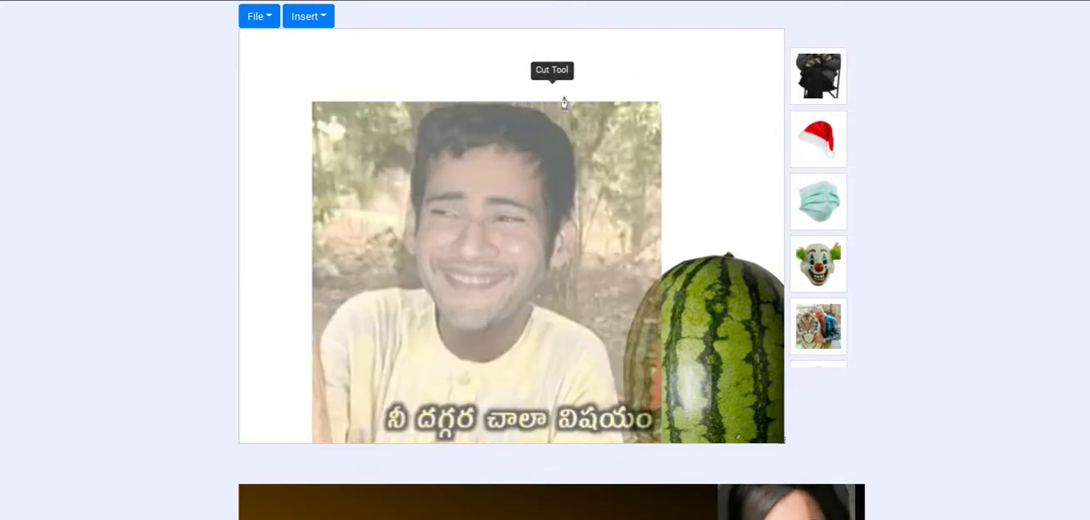
click(418, 158)
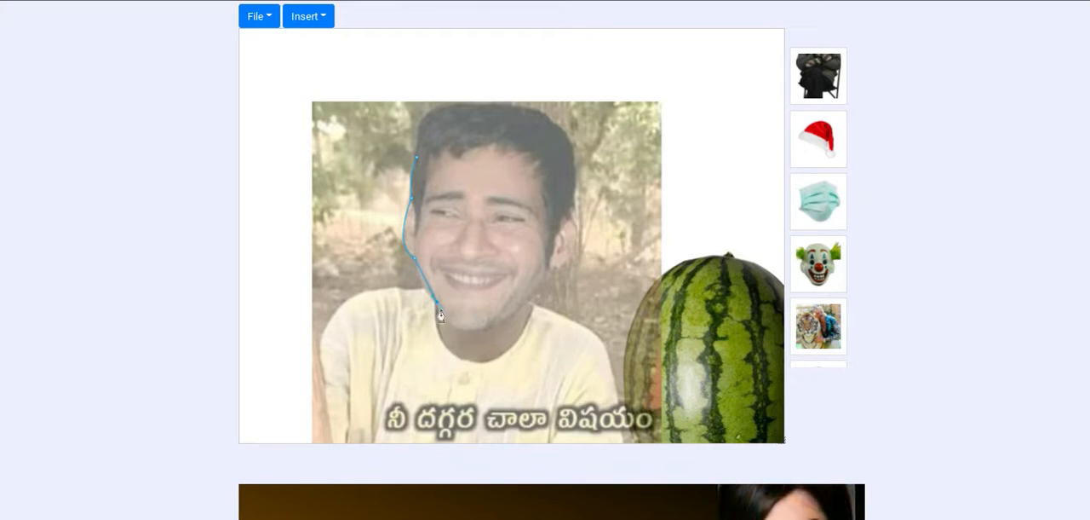
drag(440, 316, 457, 327)
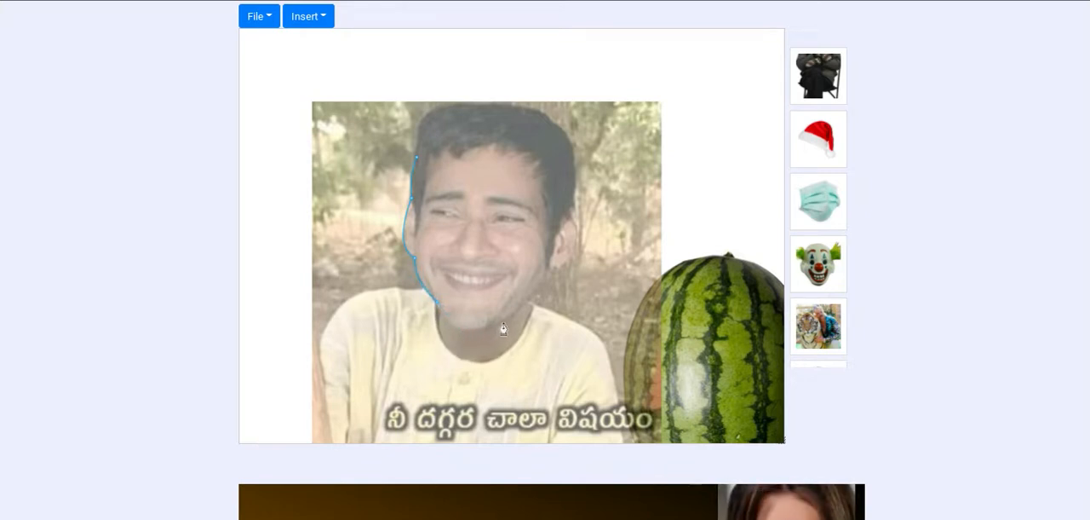
drag(506, 320, 552, 287)
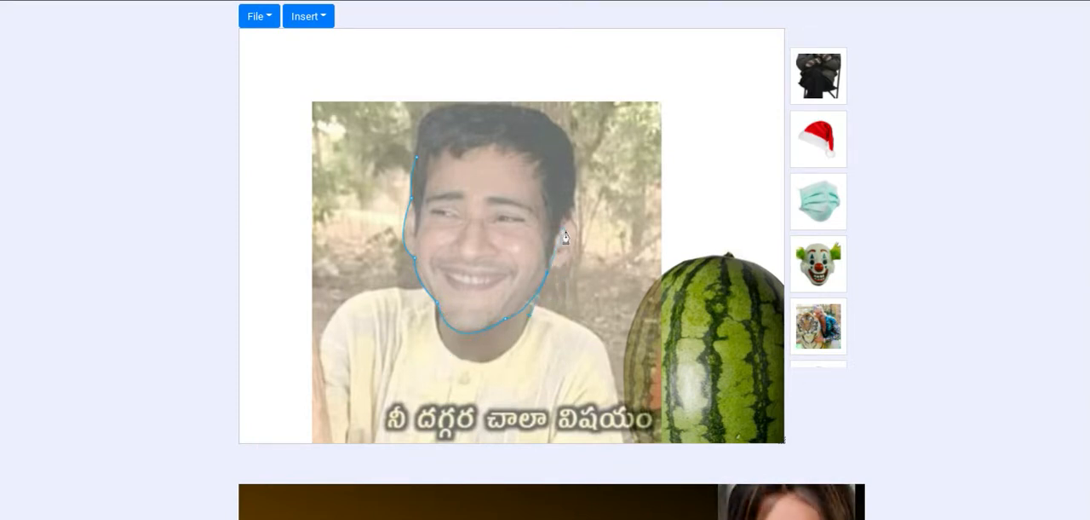
drag(574, 226, 558, 191)
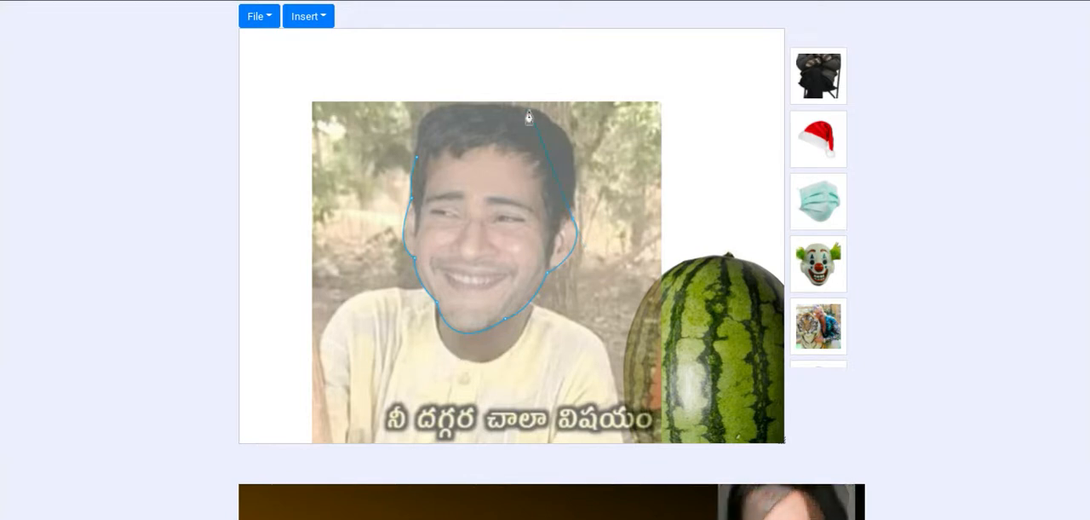
drag(528, 117, 462, 116)
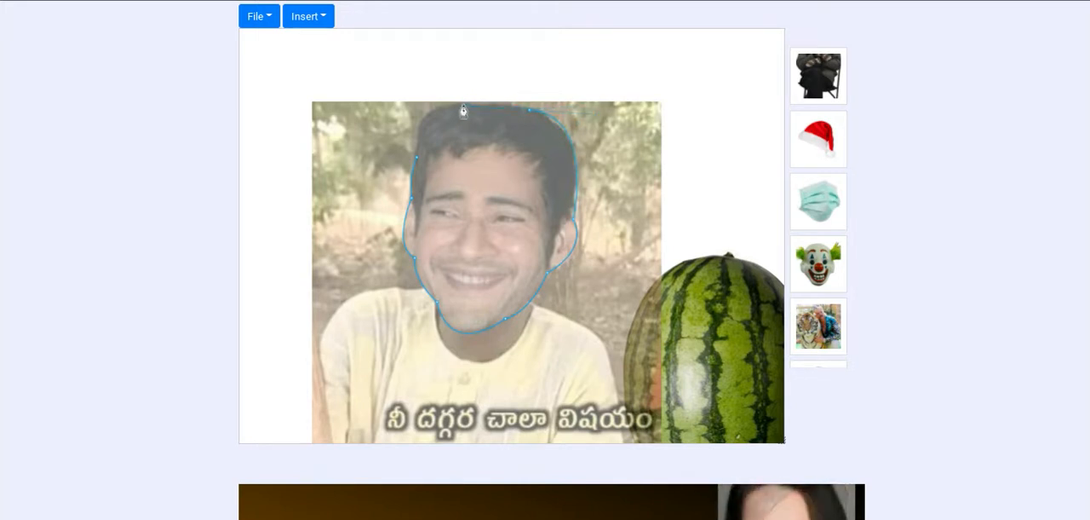
drag(421, 129, 415, 161)
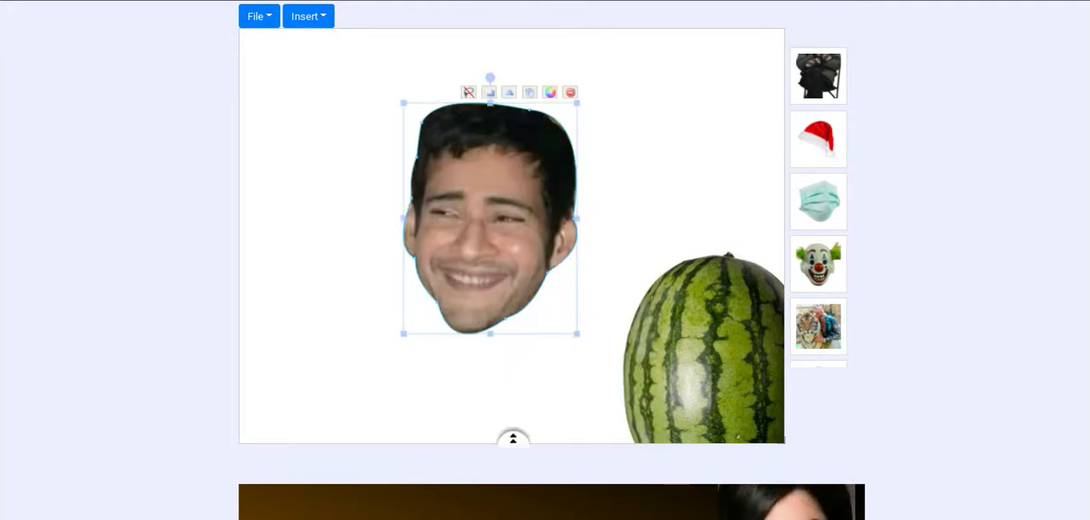
drag(499, 195, 676, 221)
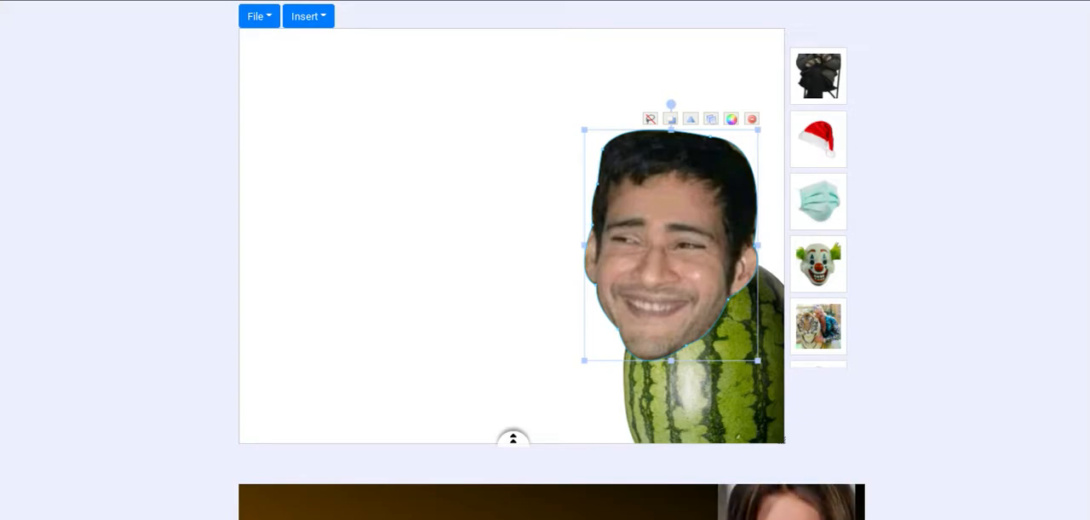
- Add the sunglasses-wearing man sprinkling salt from the "salt meme" image results to the canvas and send it behind the cutouts
click(375, 1)
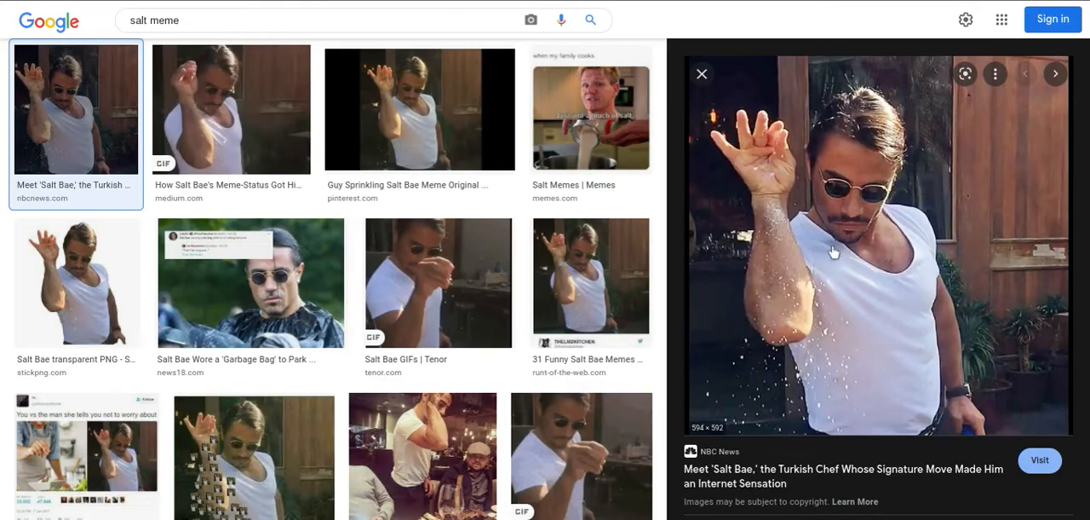
drag(833, 252, 418, 265)
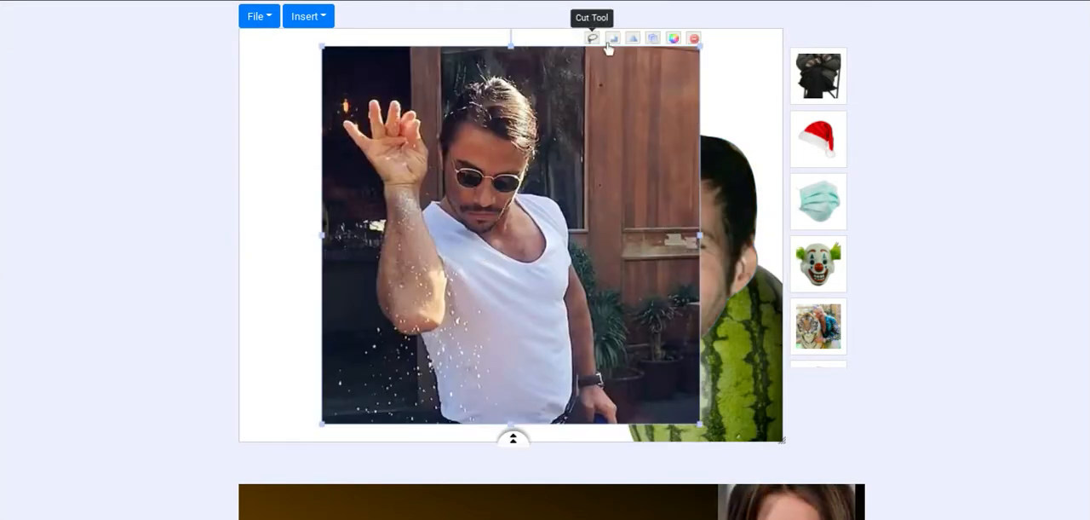
click(613, 40)
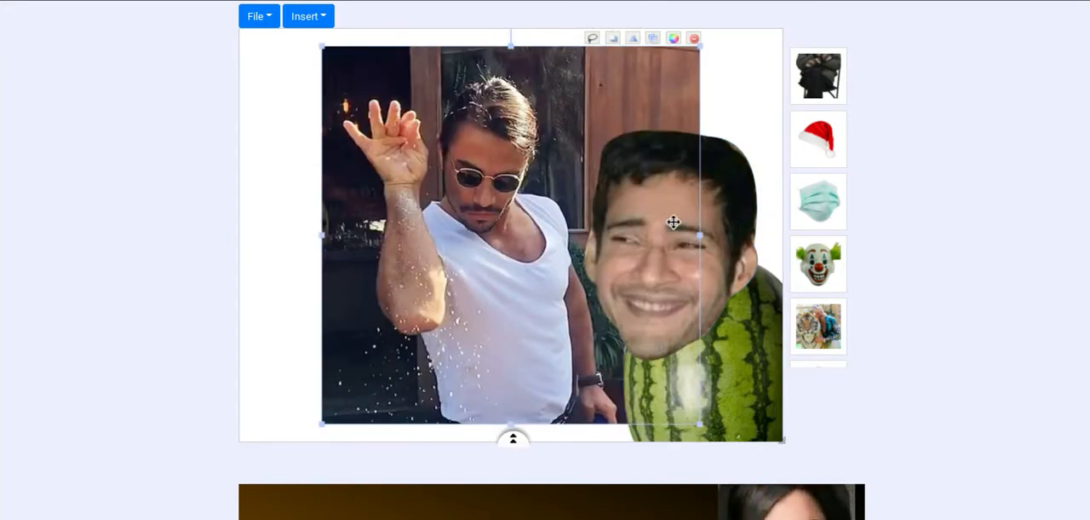
- Move the head cutout over the salt-sprinkling man's head and flip it horizontally
drag(661, 231, 499, 167)
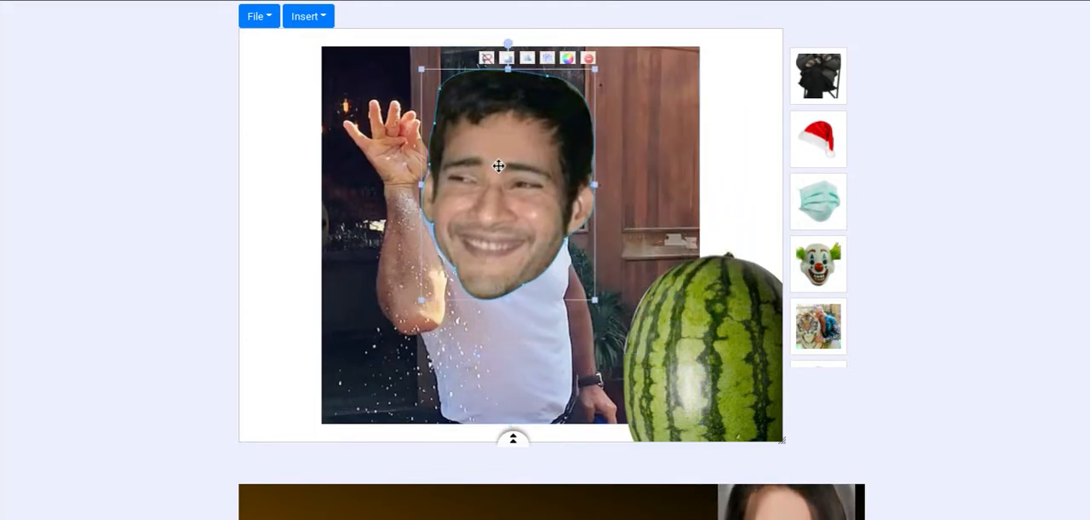
click(528, 59)
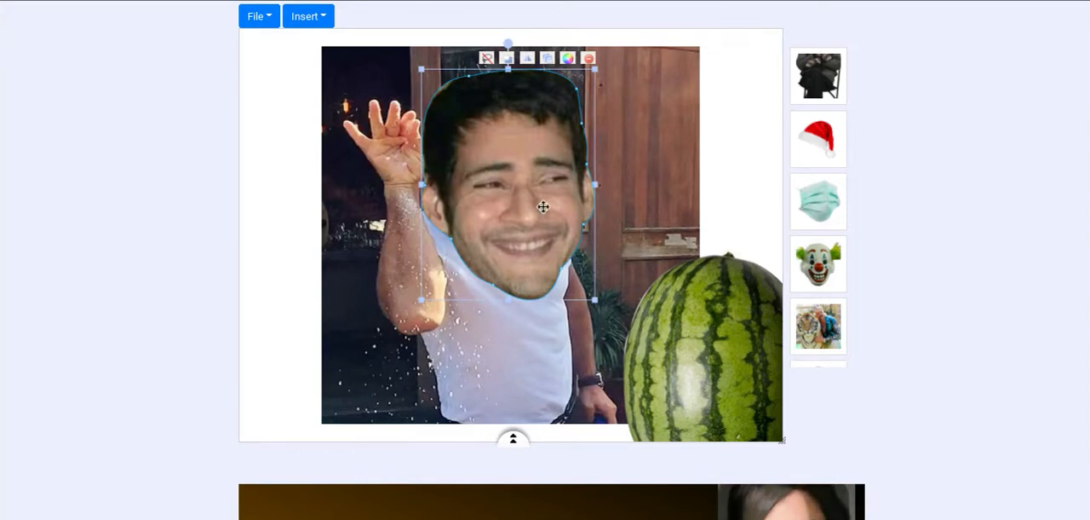
drag(541, 232, 532, 208)
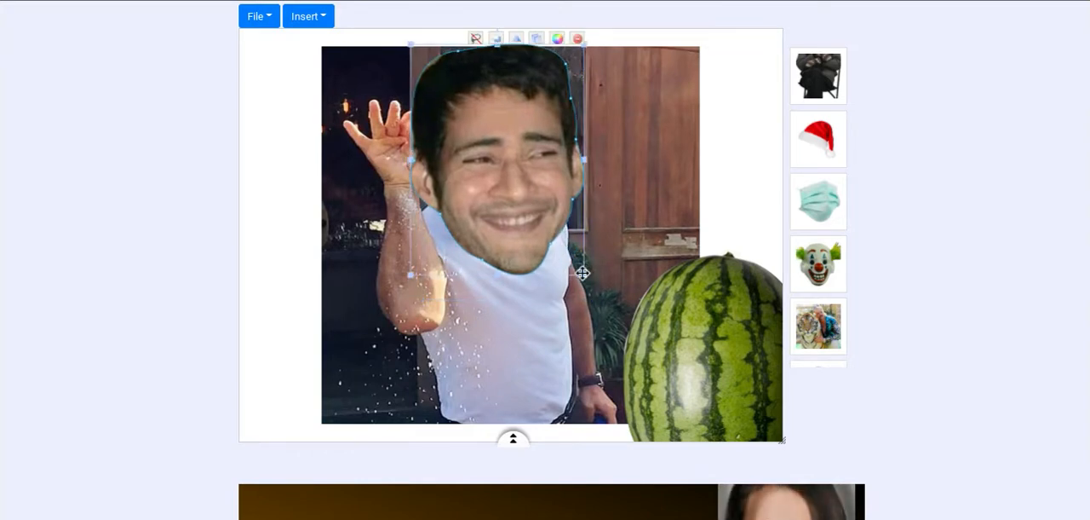
- Shrink the head cutout, tilt it slightly clockwise, and align it over the salt-sprinkling man's head and neck
drag(584, 275, 538, 211)
drag(511, 168, 510, 204)
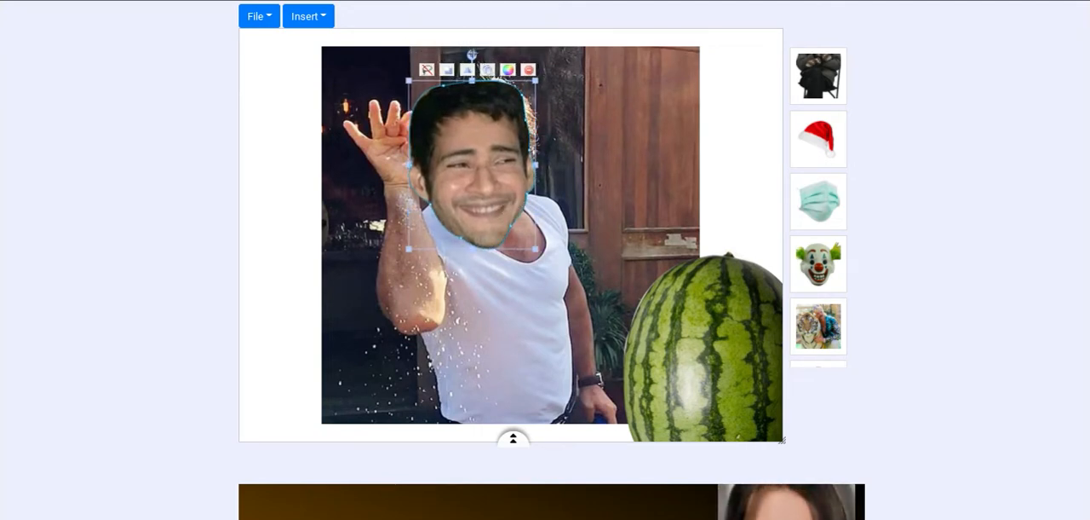
drag(472, 54, 486, 63)
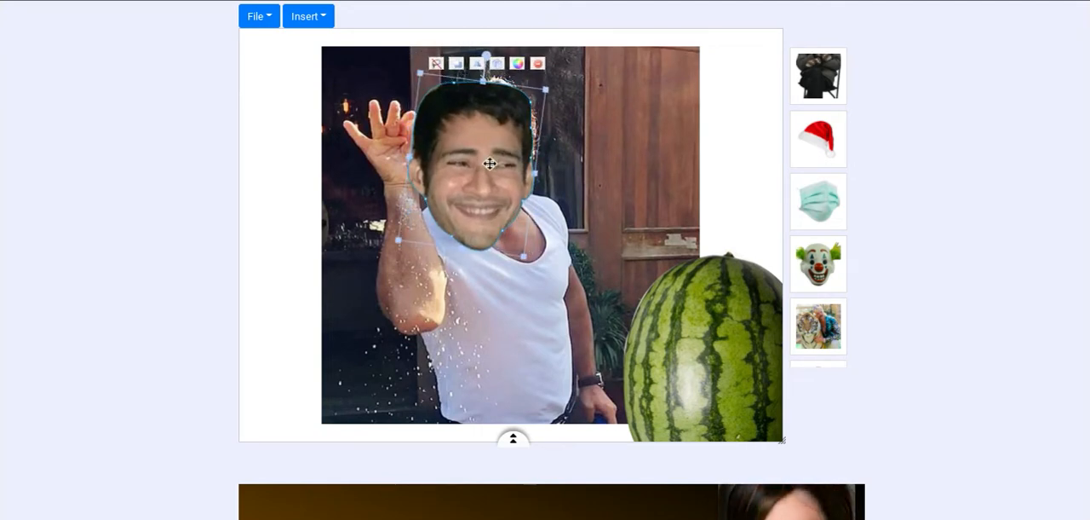
drag(489, 162, 495, 160)
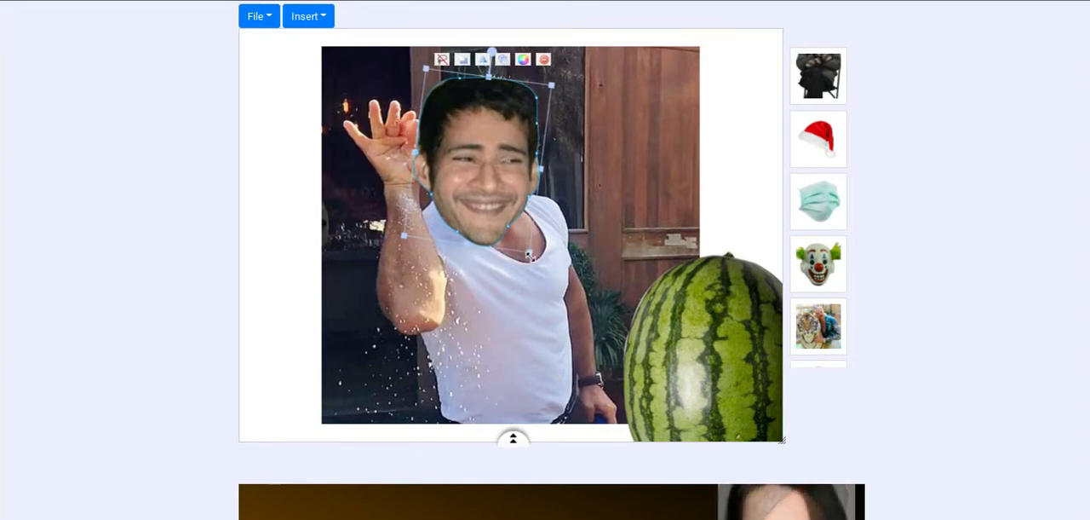
drag(530, 258, 522, 241)
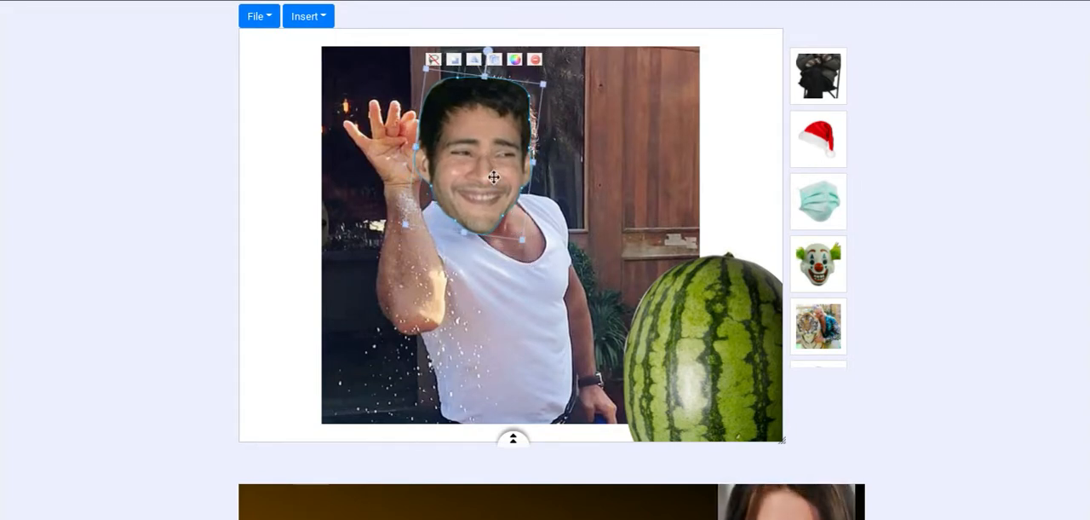
drag(489, 169, 491, 170)
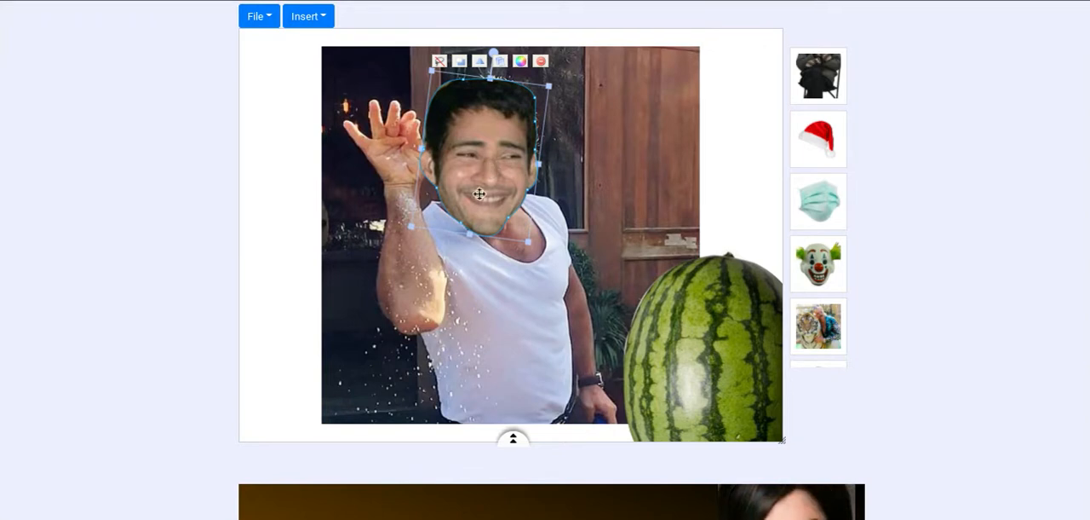
- Enlarge the salt-sprinkling picture to fill most of the canvas, center it, and send it behind the head and watermelon cutouts
click(407, 392)
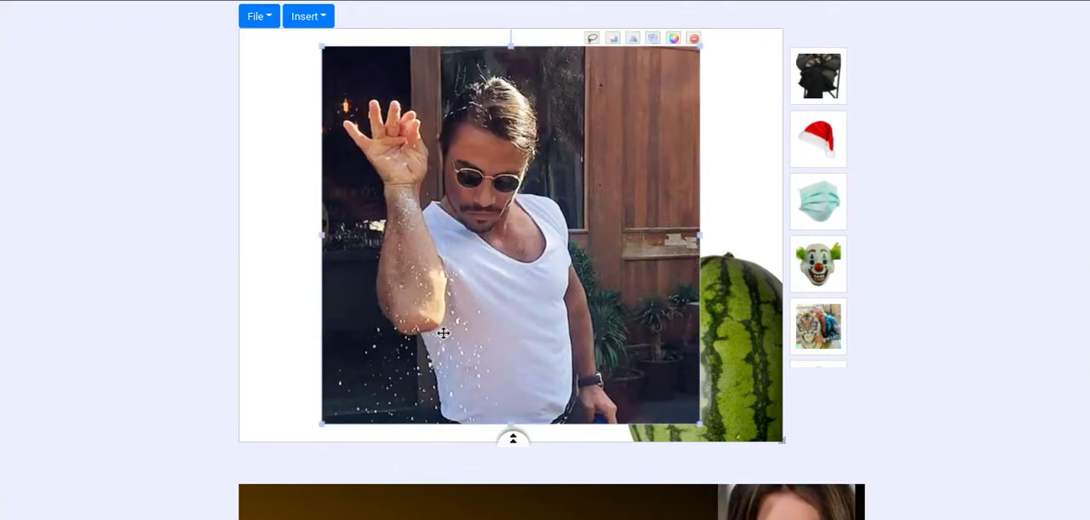
drag(444, 329, 363, 314)
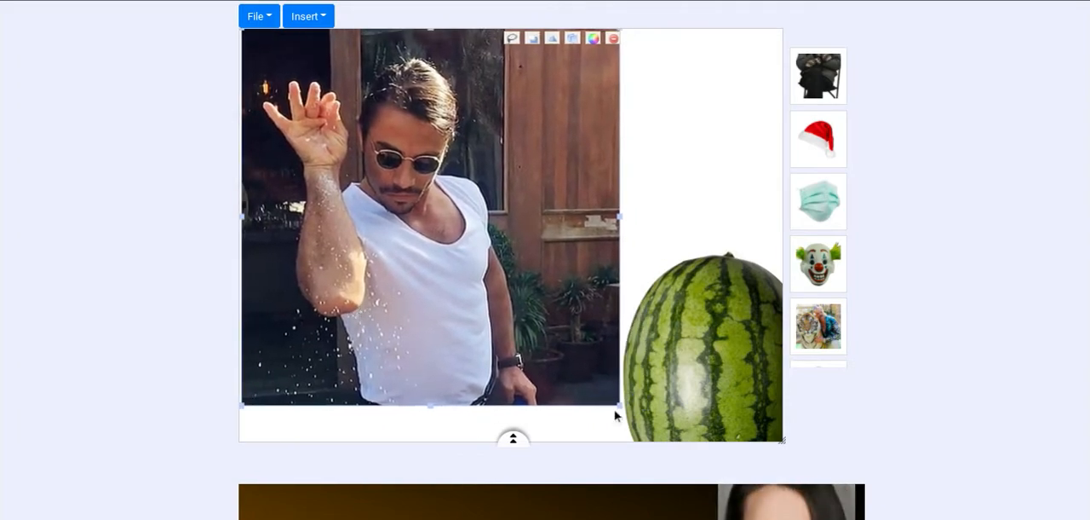
drag(621, 406, 731, 397)
drag(535, 366, 557, 356)
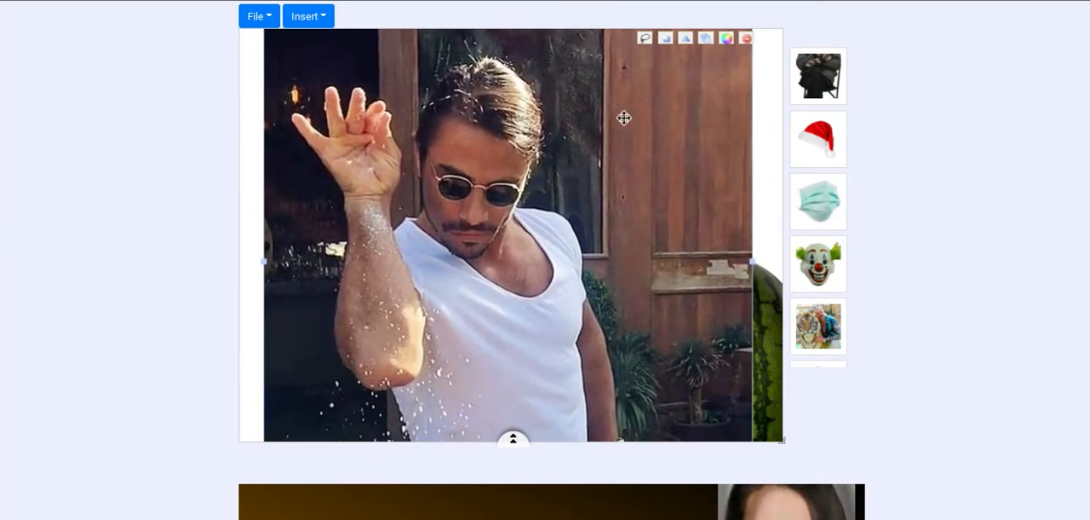
click(668, 39)
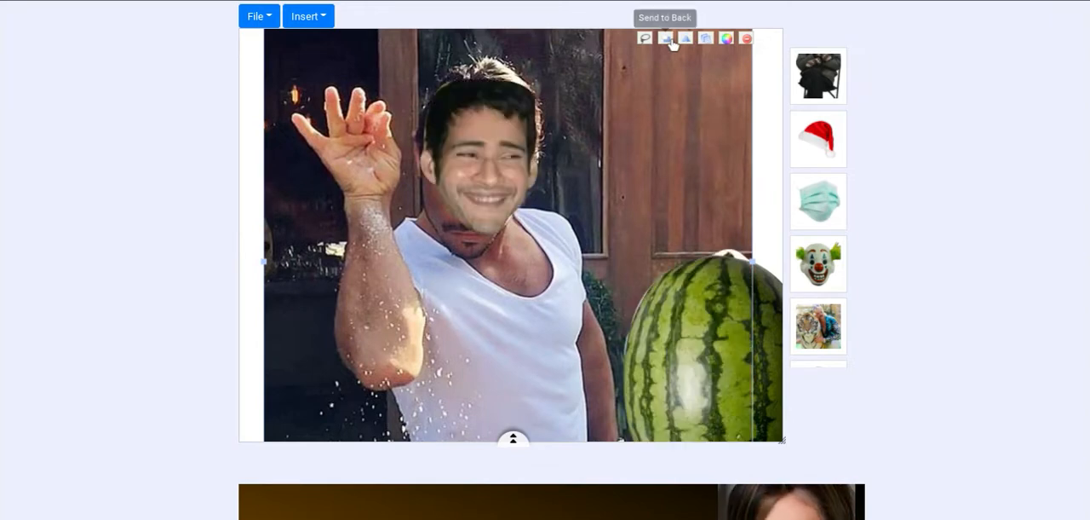
- Enlarge the smiling head cutout and align it over the salt-sprinkling man's head so it covers the sunglasses and beard
click(487, 191)
drag(531, 247, 549, 267)
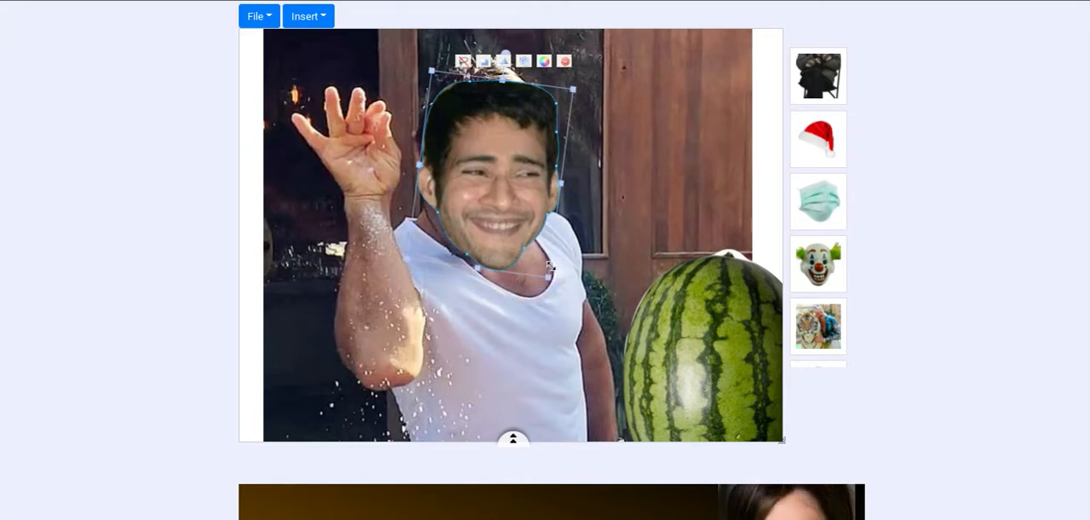
drag(511, 227, 496, 215)
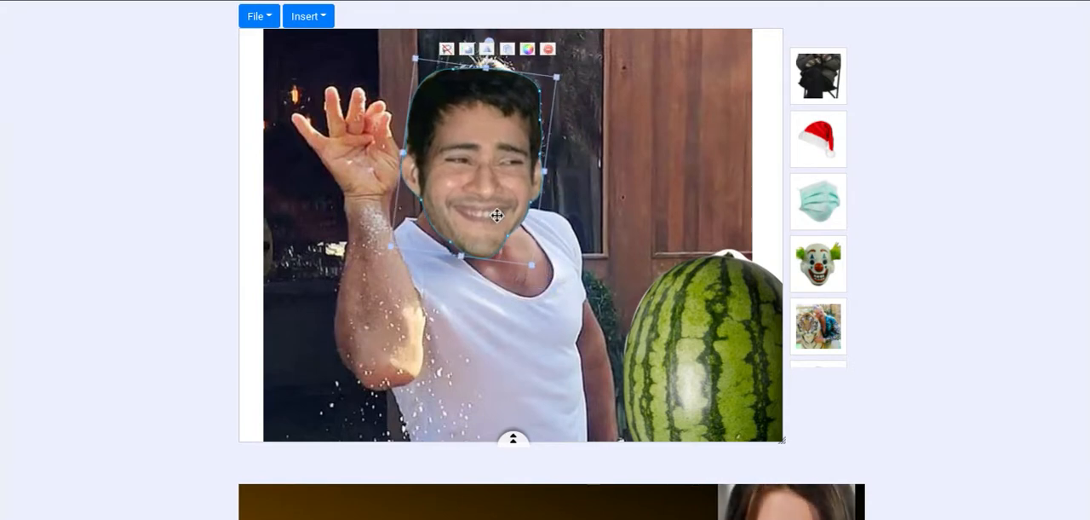
click(764, 163)
- Move the watermelon cutout over the man's chest and duplicate it four times
click(724, 315)
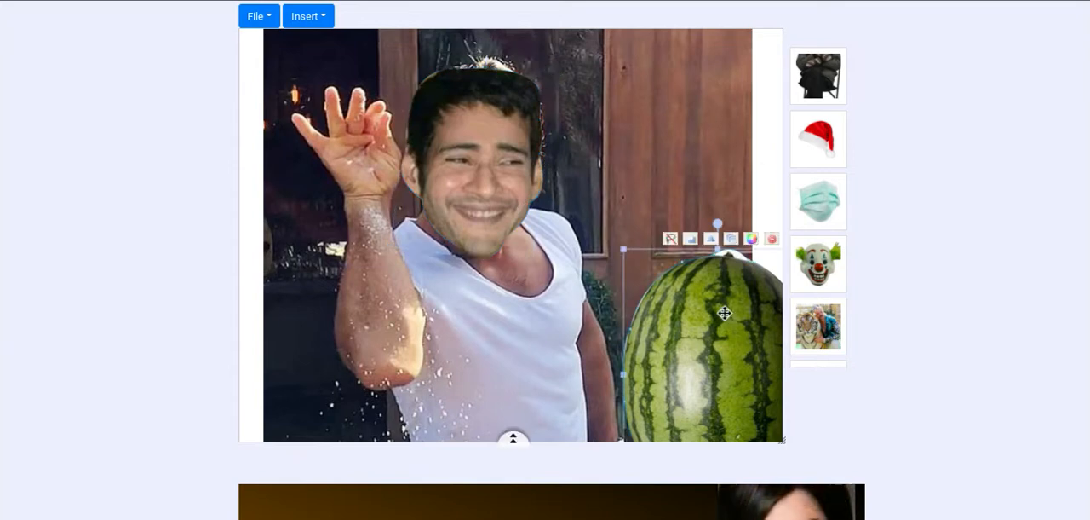
drag(722, 314, 432, 208)
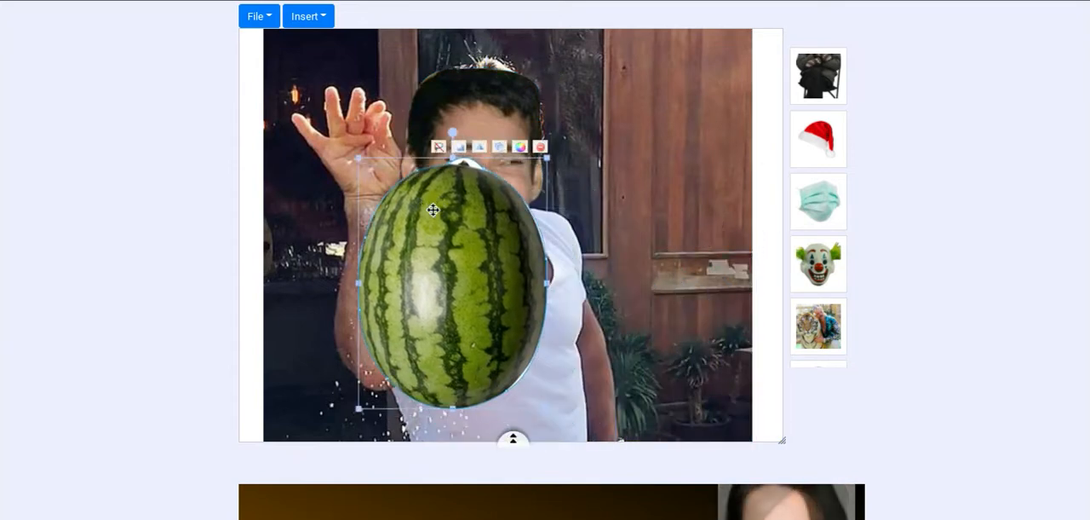
click(499, 149)
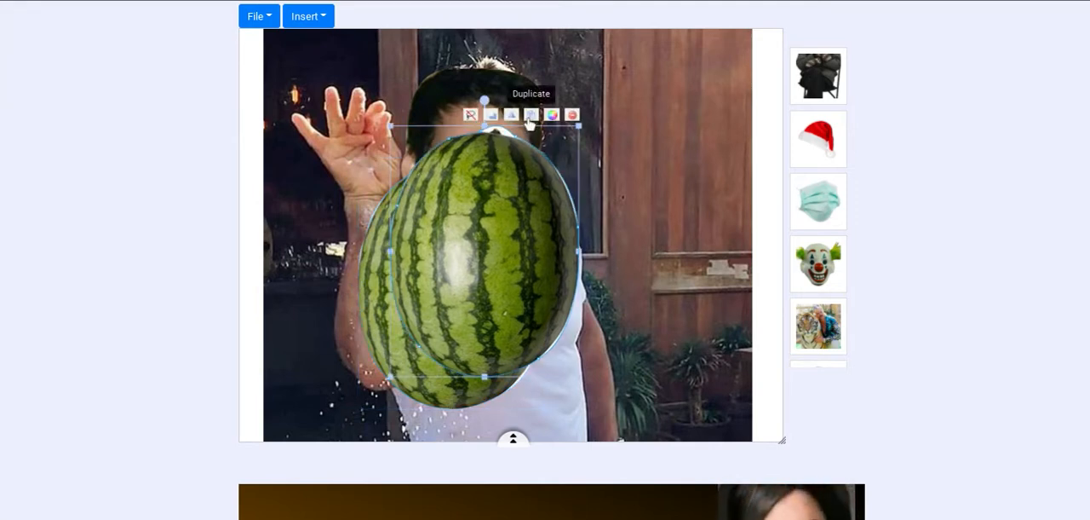
click(529, 117)
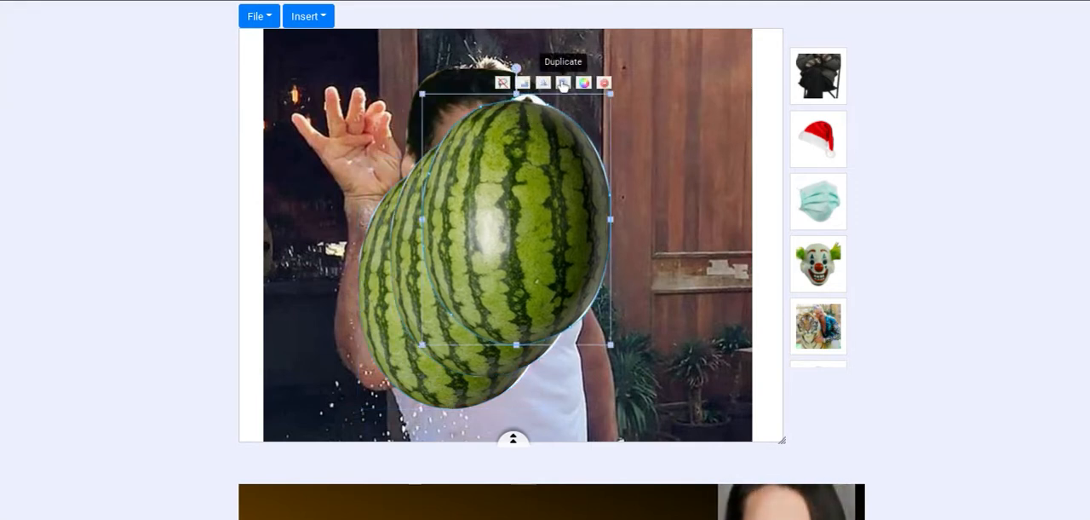
click(563, 83)
click(596, 51)
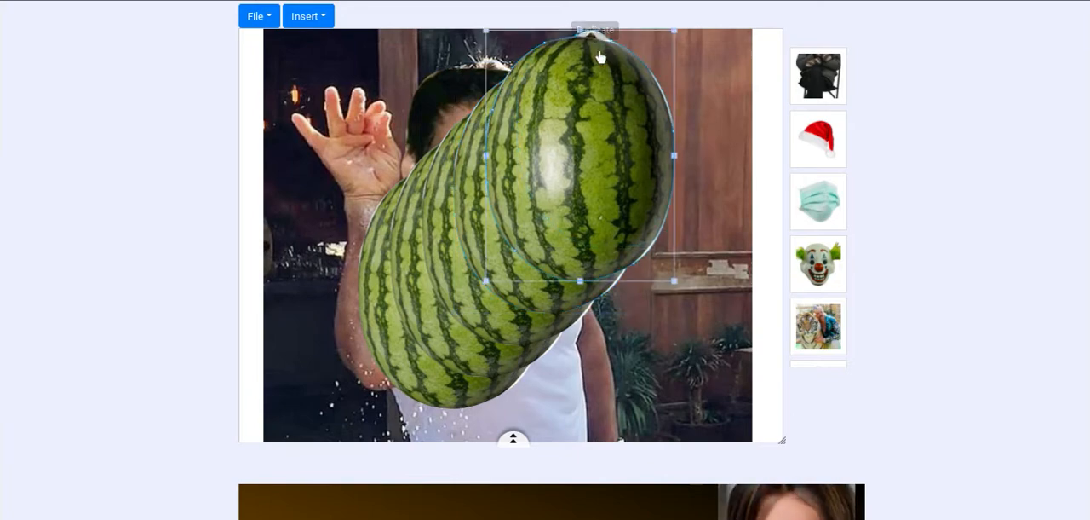
- Shrink the two topmost watermelon copies to small sizes and place them apart over the wooden door
drag(601, 57, 691, 121)
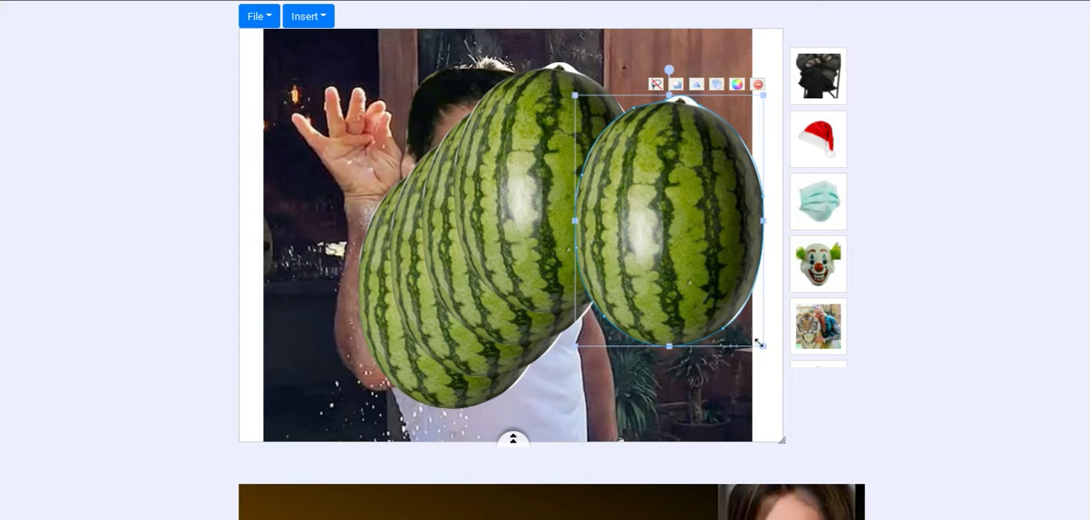
drag(765, 347, 725, 270)
click(546, 195)
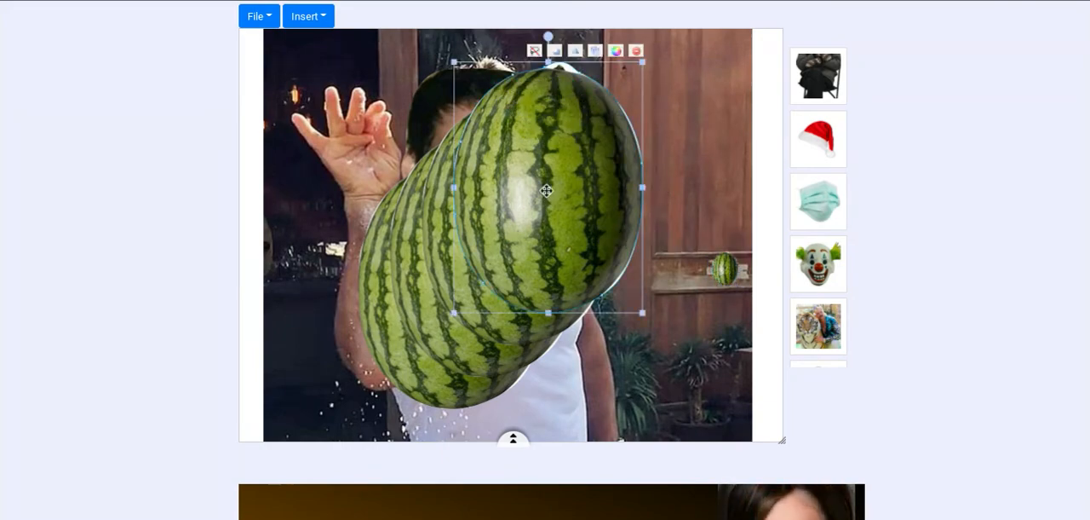
drag(571, 190, 624, 258)
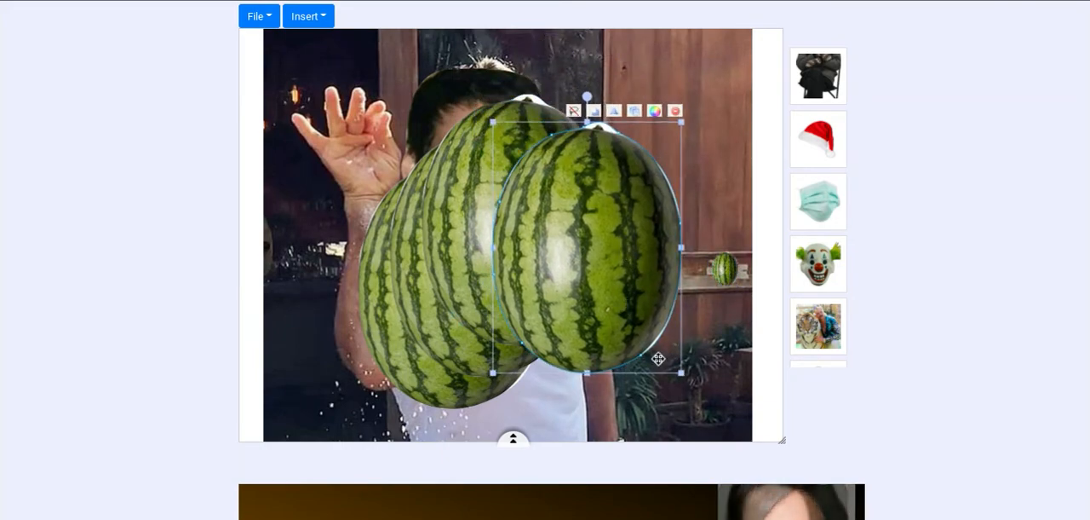
drag(681, 372, 554, 203)
drag(545, 119, 668, 196)
- Shrink the next two watermelon copies to small sizes and place them beside the smiling head, away from the last large one
click(551, 204)
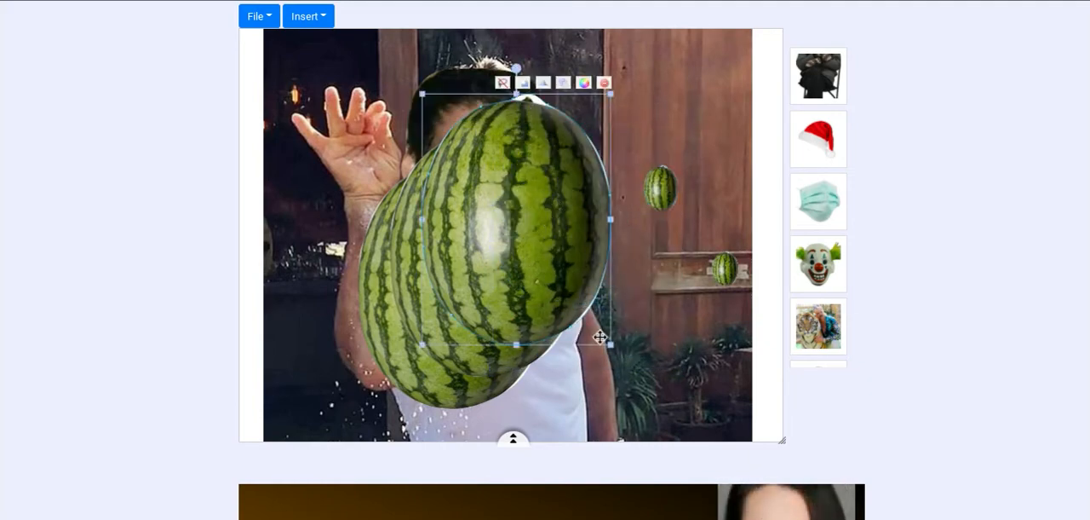
drag(611, 344, 449, 130)
drag(426, 109, 586, 151)
click(538, 209)
drag(538, 208, 545, 228)
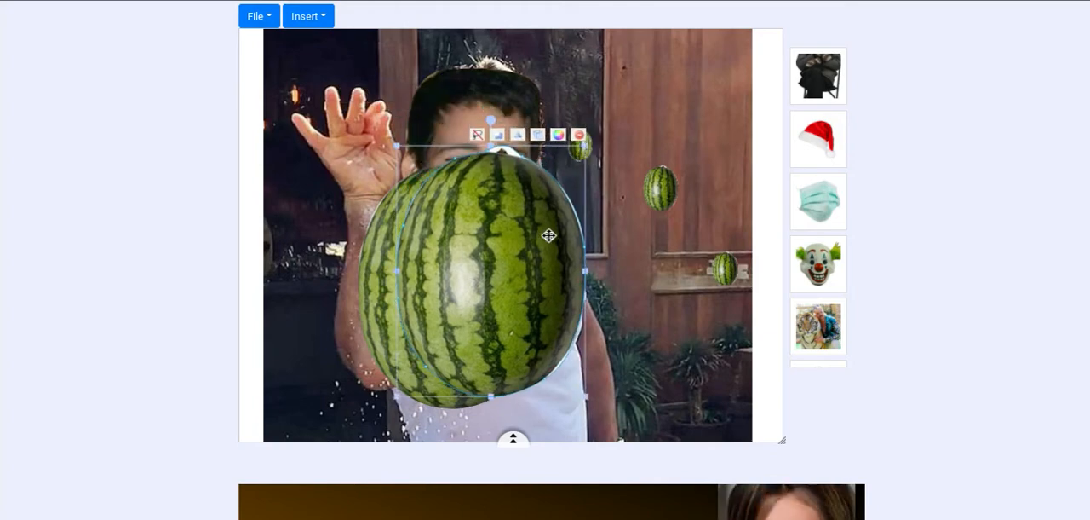
drag(587, 399, 508, 295)
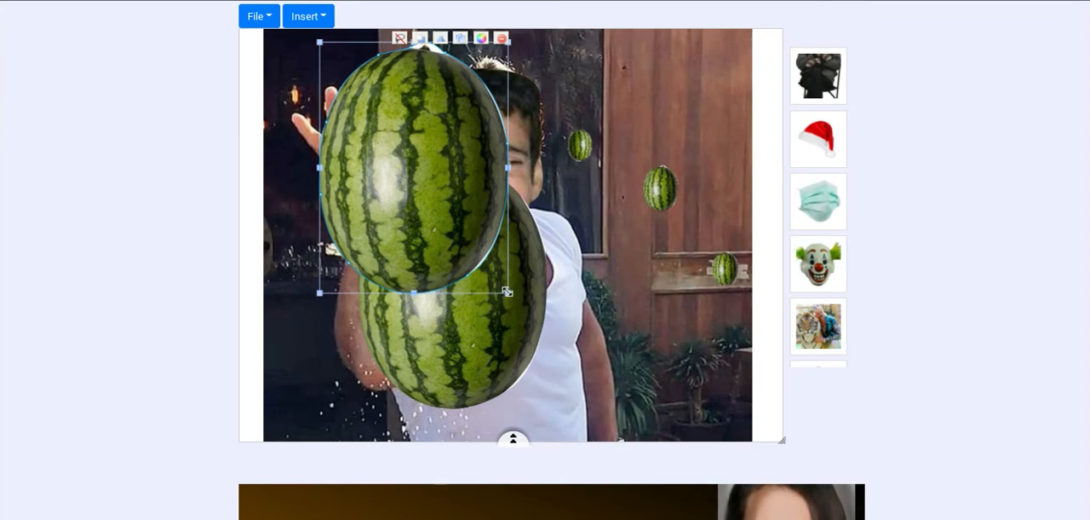
drag(509, 293, 534, 124)
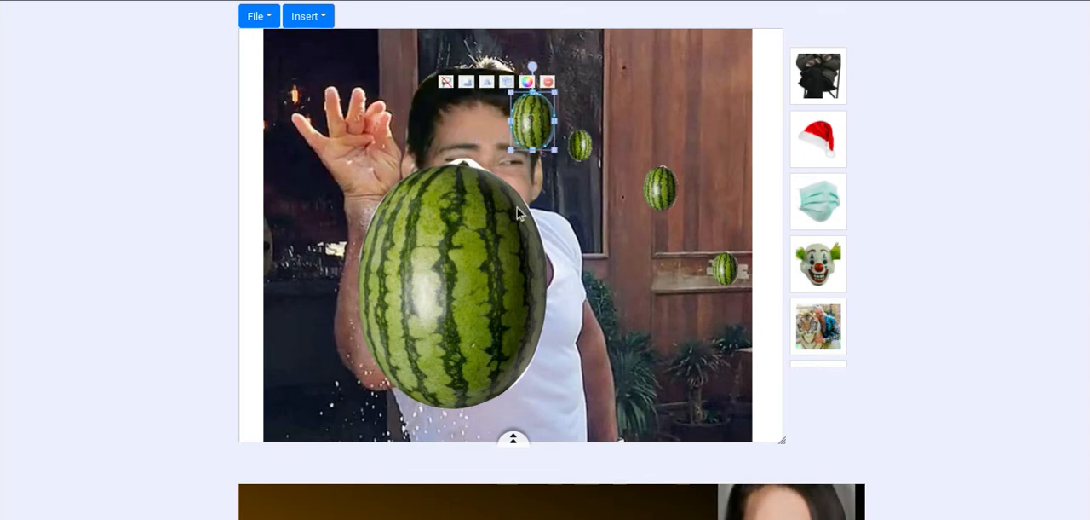
- Shrink the last large watermelon and arrange all five small watermelons falling below the raised hand, around the forearm and elbow
click(486, 294)
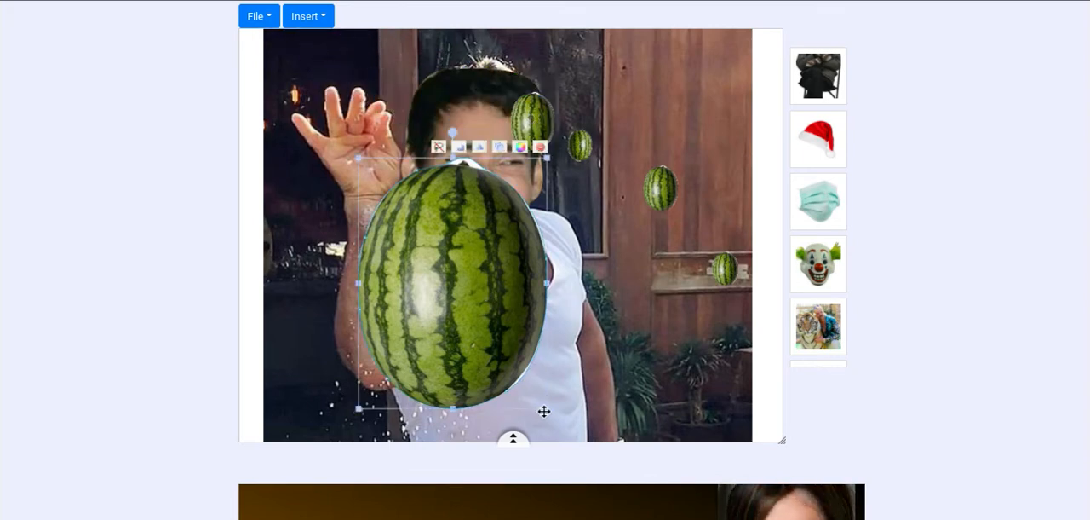
drag(548, 410, 349, 257)
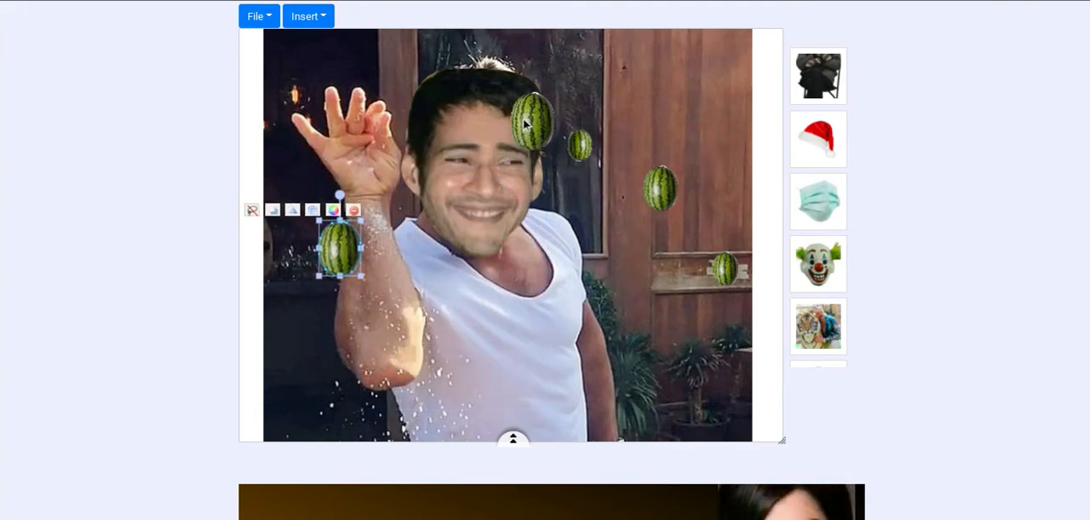
drag(525, 124, 391, 257)
drag(581, 149, 358, 322)
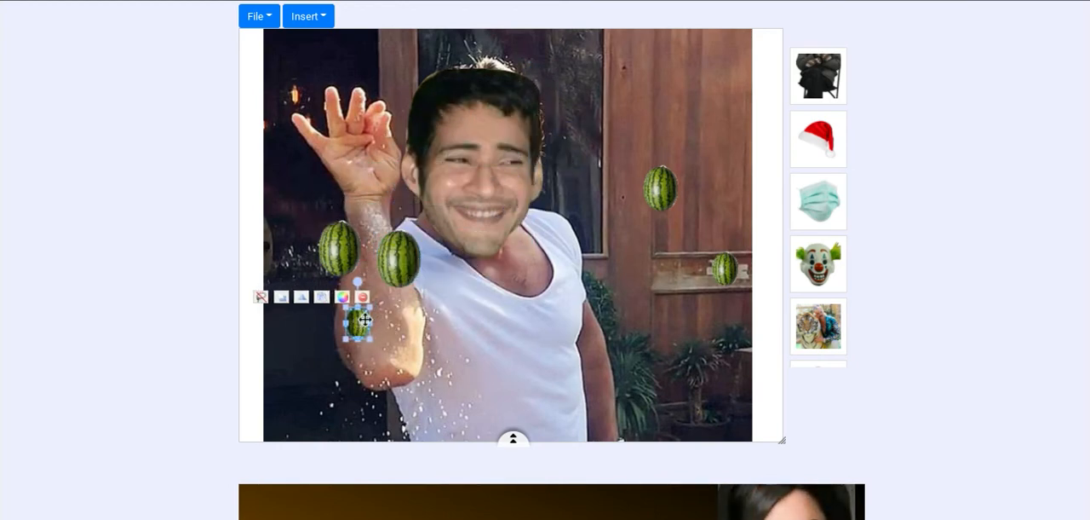
drag(660, 188, 352, 347)
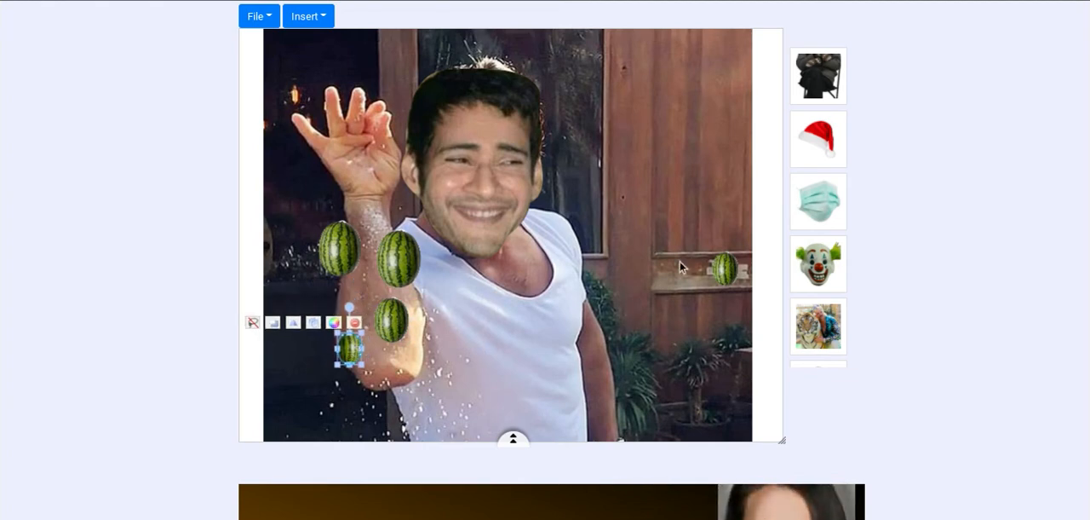
drag(723, 269, 393, 390)
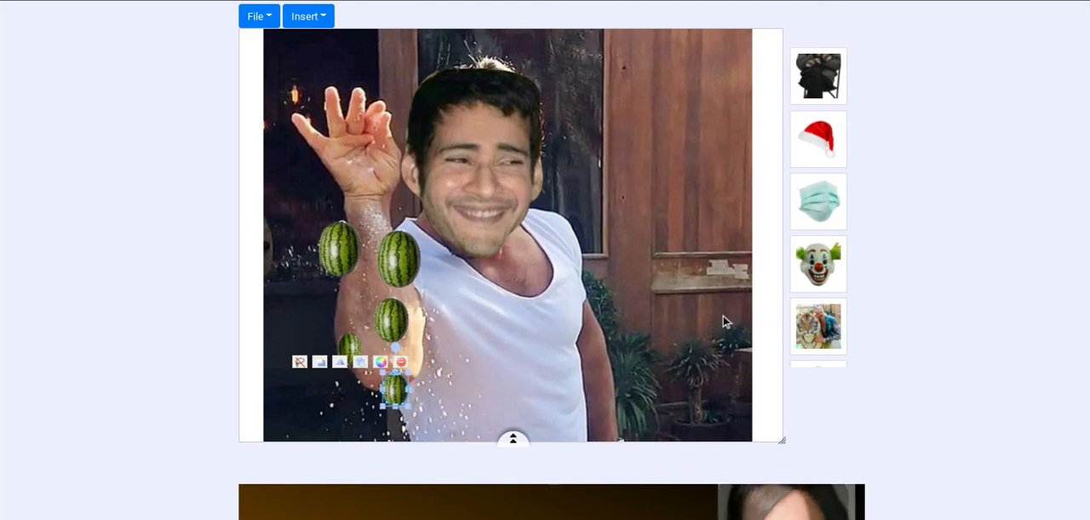
click(769, 289)
scroll(512, 260, up, 1)
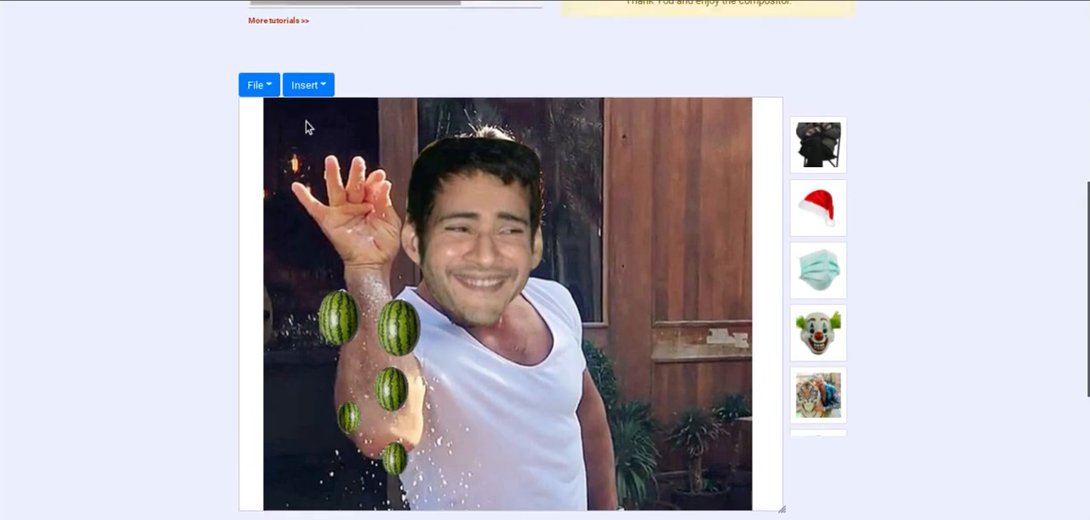
scroll(684, 238, down, 1)
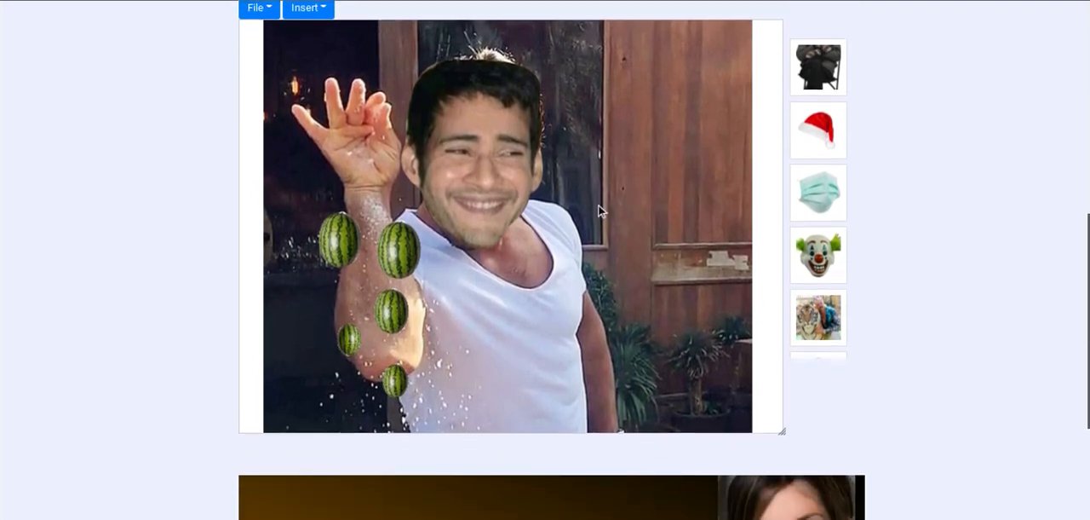
scroll(600, 211, up, 1)
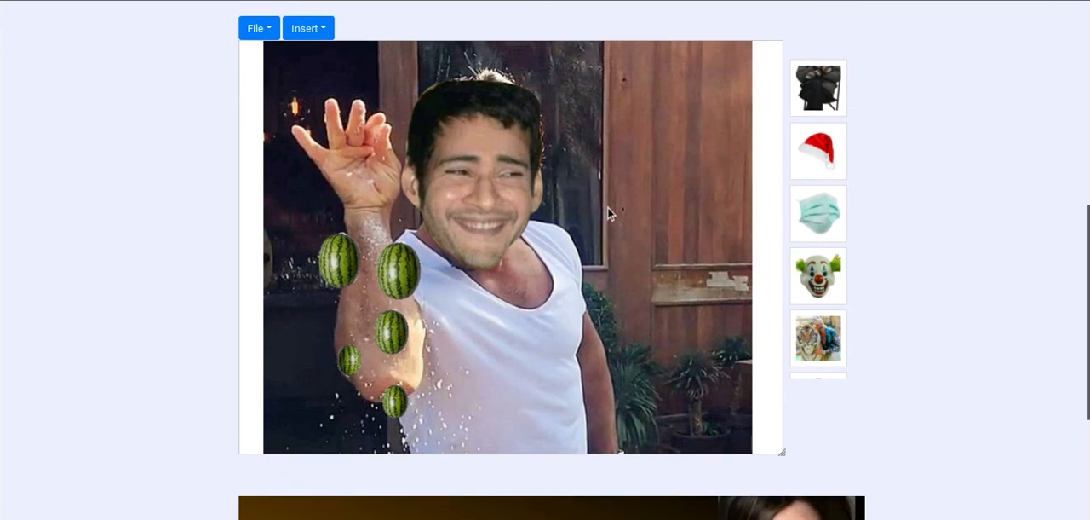
right_click(765, 189)
click(775, 200)
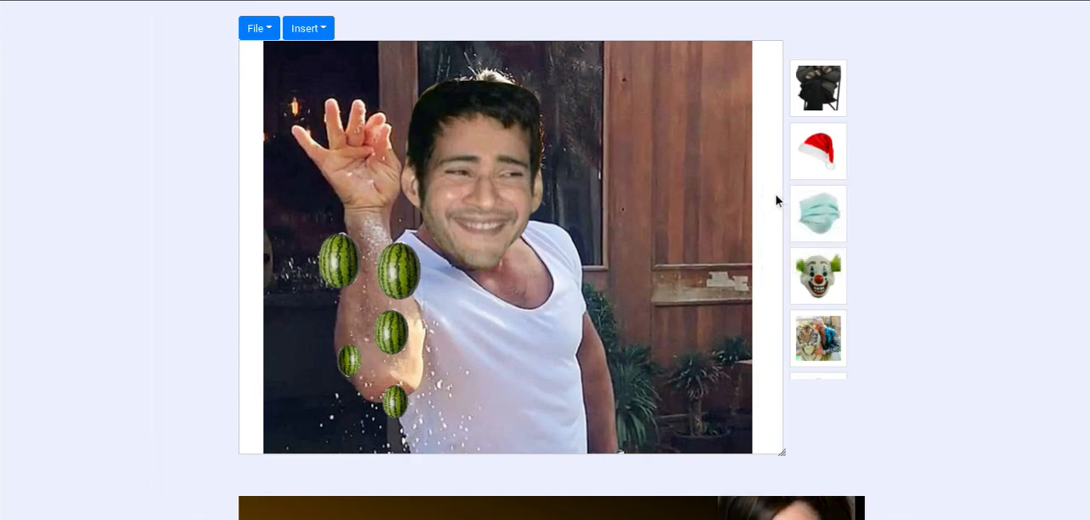